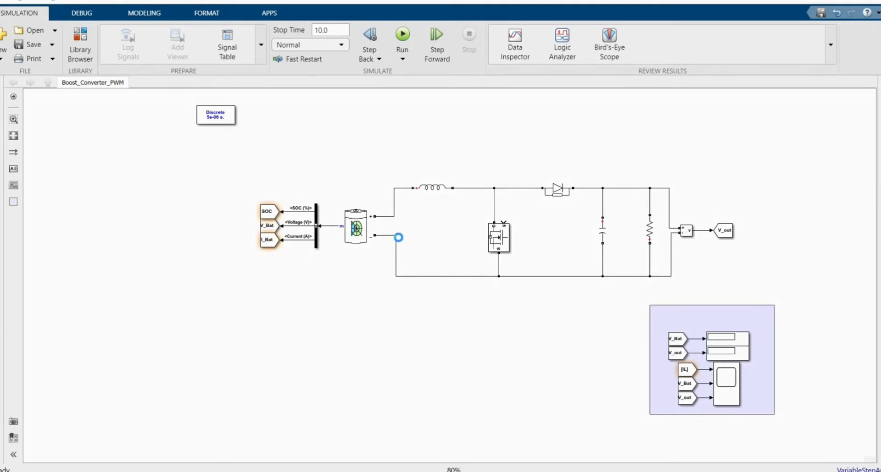
{"action": "left_click", "coordinate": [354, 236]}
{"action": "double_click", "coordinate": [357, 235]}
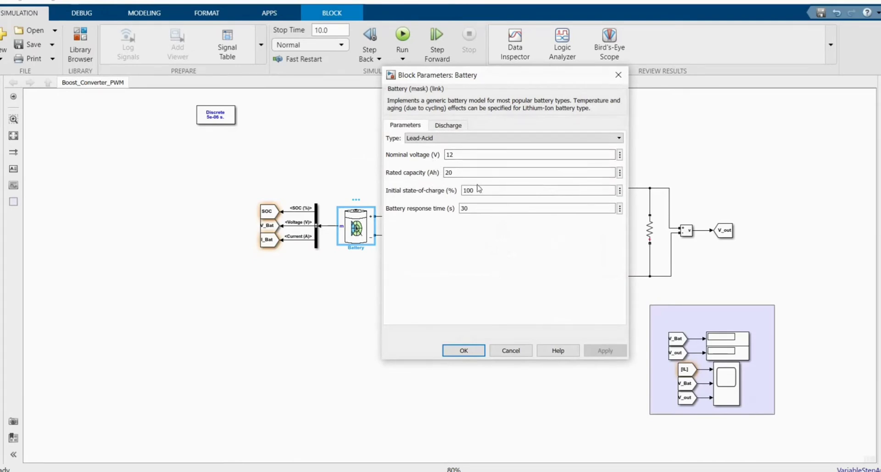
{"action": "left_click", "coordinate": [618, 75]}
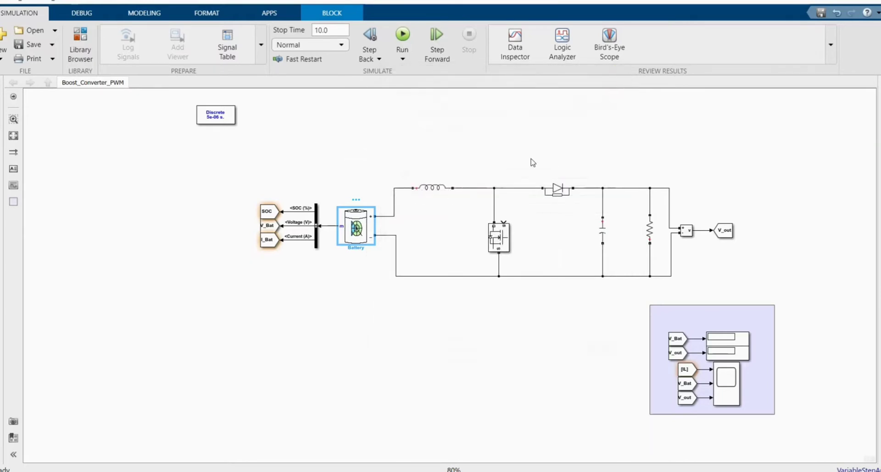
{"action": "double_click", "coordinate": [433, 191]}
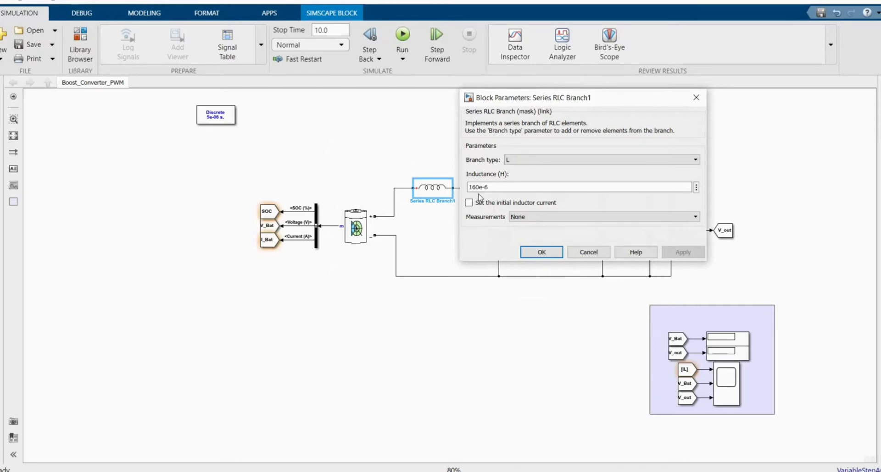
{"action": "left_click", "coordinate": [700, 102]}
{"action": "left_click", "coordinate": [604, 233]}
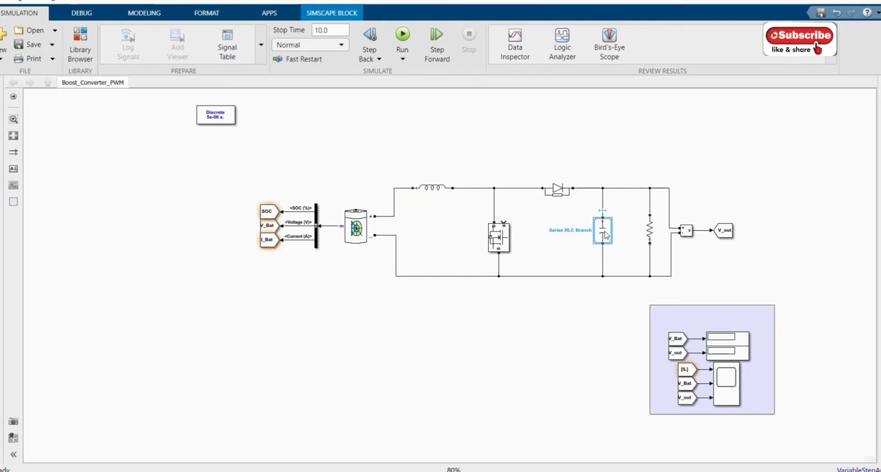
{"action": "double_click", "coordinate": [604, 233]}
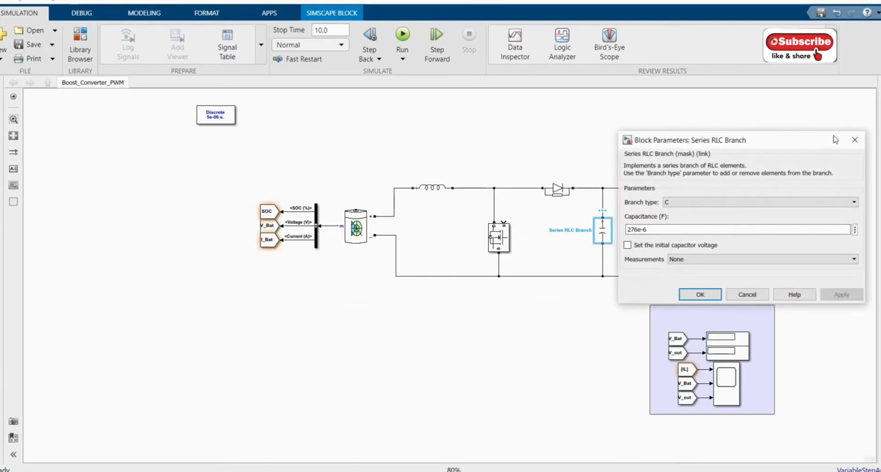
{"action": "left_click", "coordinate": [854, 140]}
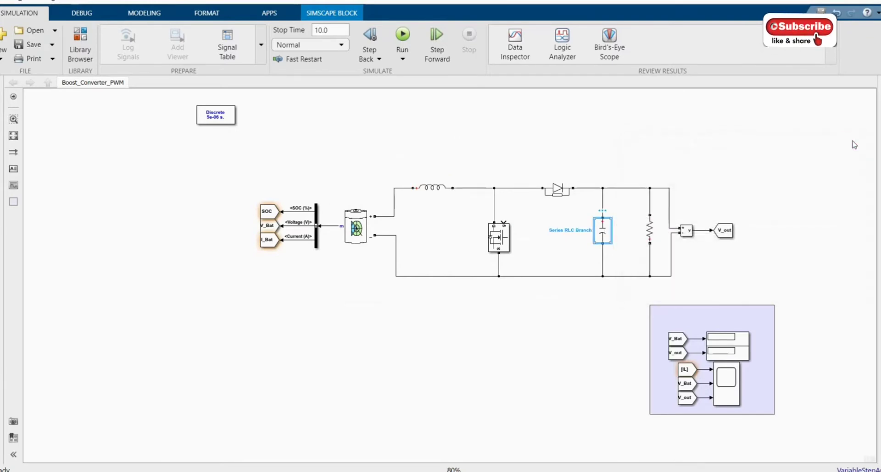
{"action": "double_click", "coordinate": [649, 229]}
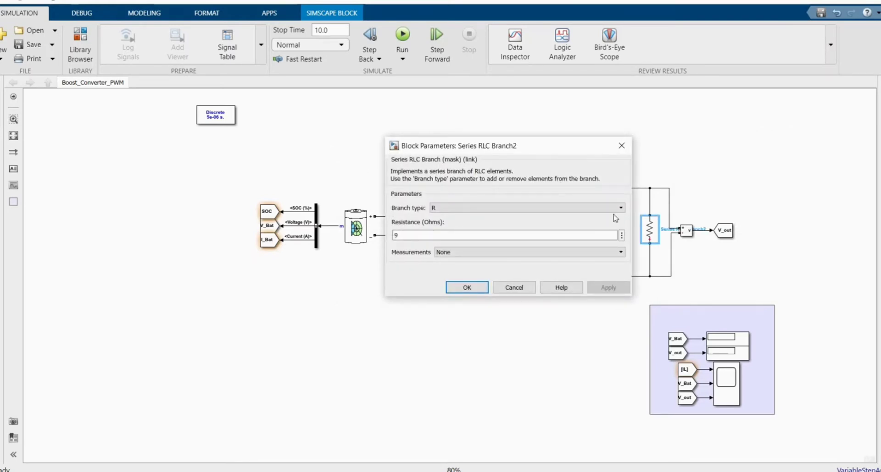
{"action": "left_click", "coordinate": [622, 146]}
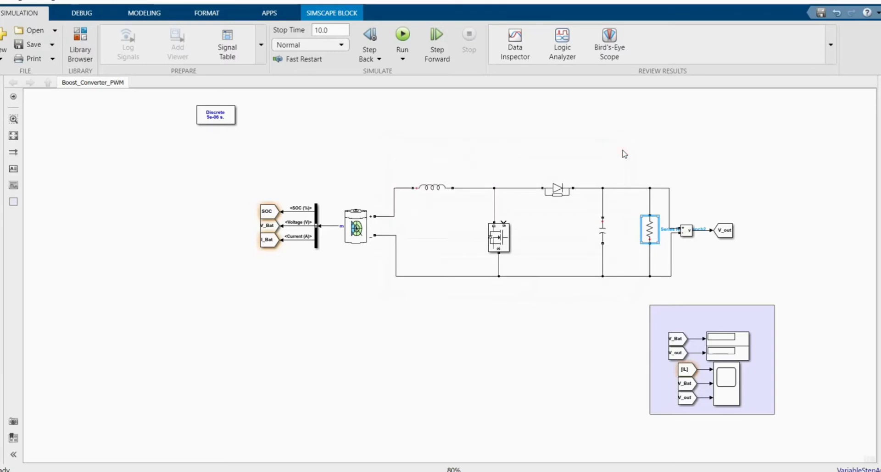
Show the Recently Used blocks in the Library Browser
{"action": "left_click", "coordinate": [713, 202]}
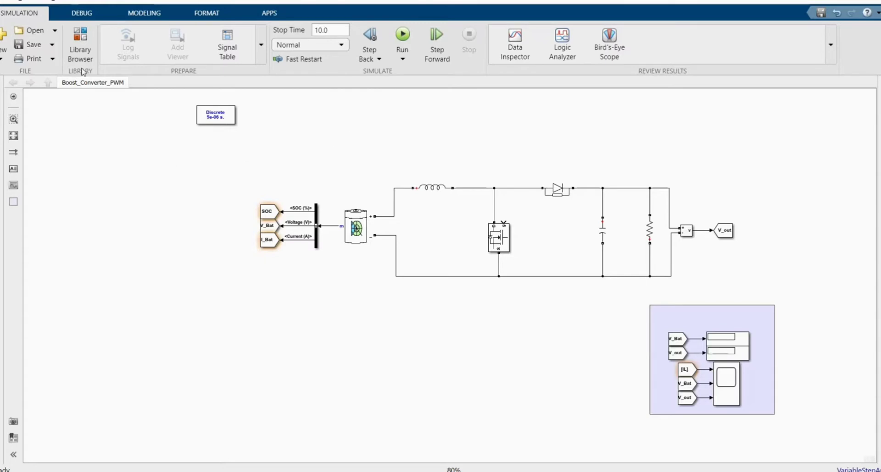
{"action": "left_click", "coordinate": [80, 46]}
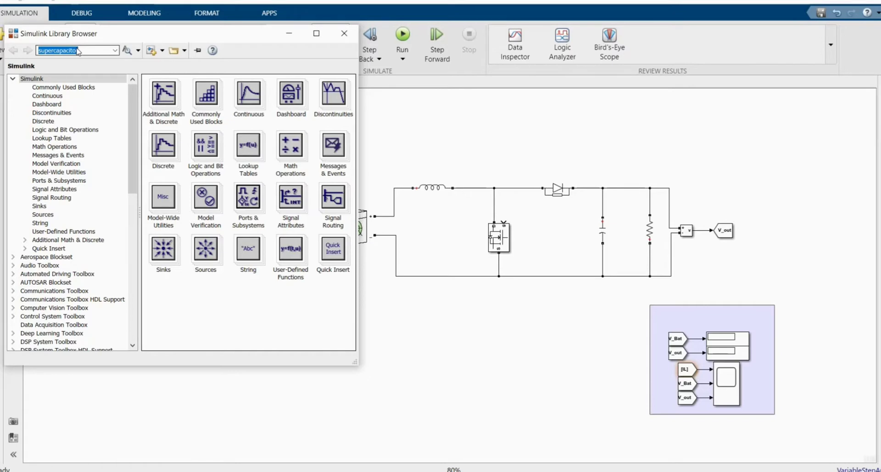
{"action": "left_click", "coordinate": [91, 88]}
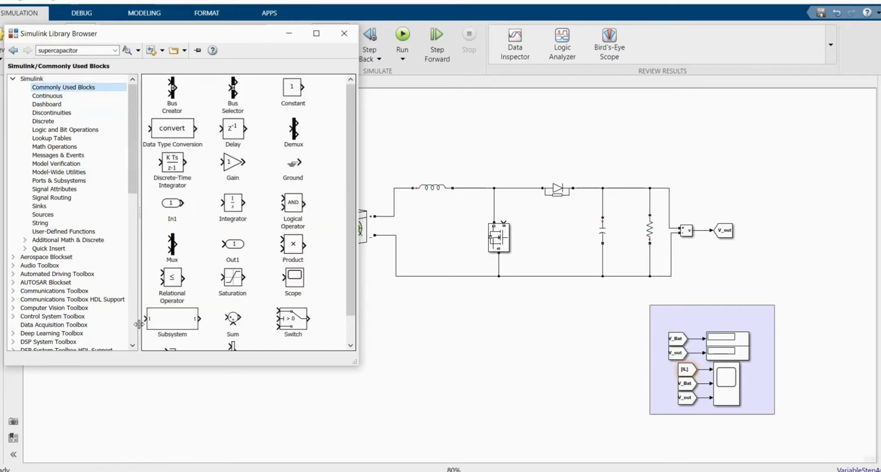
{"action": "left_click", "coordinate": [133, 338]}
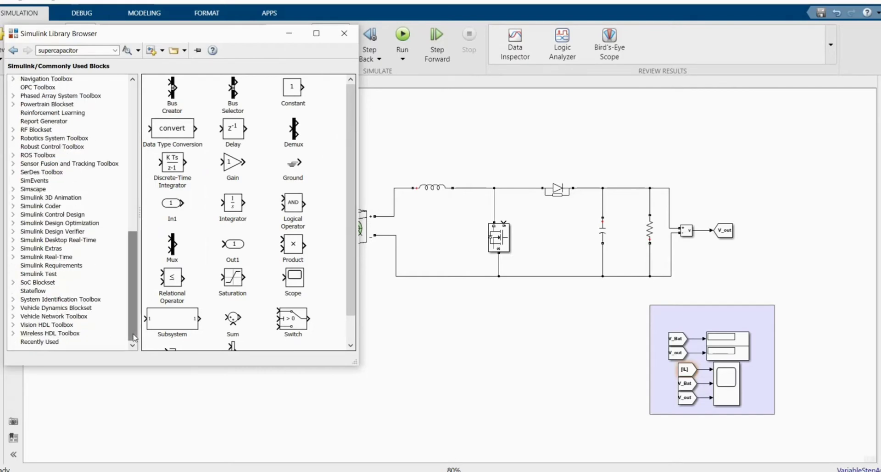
{"action": "left_click", "coordinate": [76, 342]}
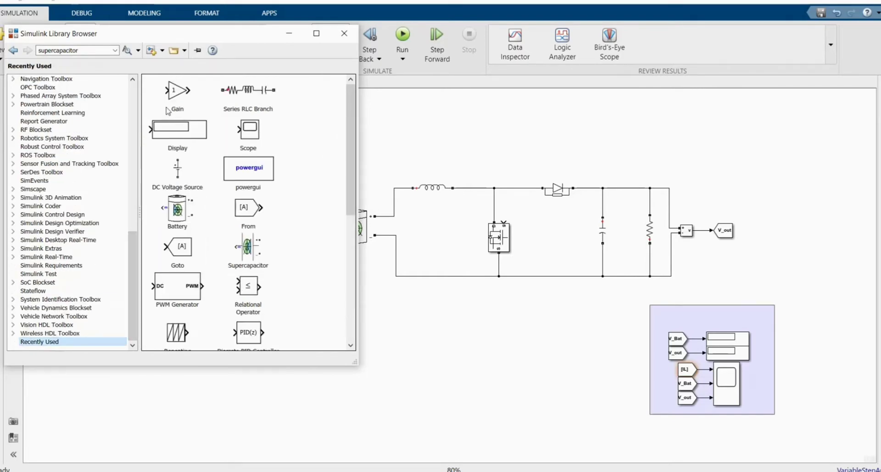
Add Gain, PWM Generator and Relational Operator blocks to the model
{"action": "right_click", "coordinate": [188, 98]}
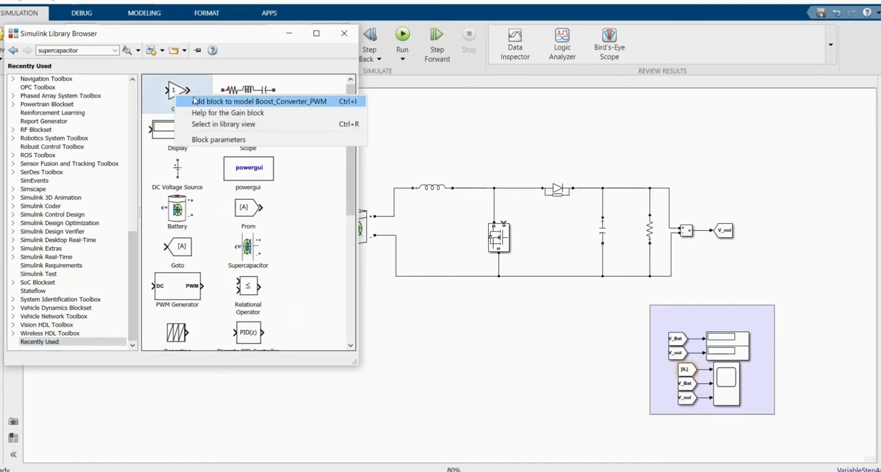
{"action": "left_click", "coordinate": [196, 101]}
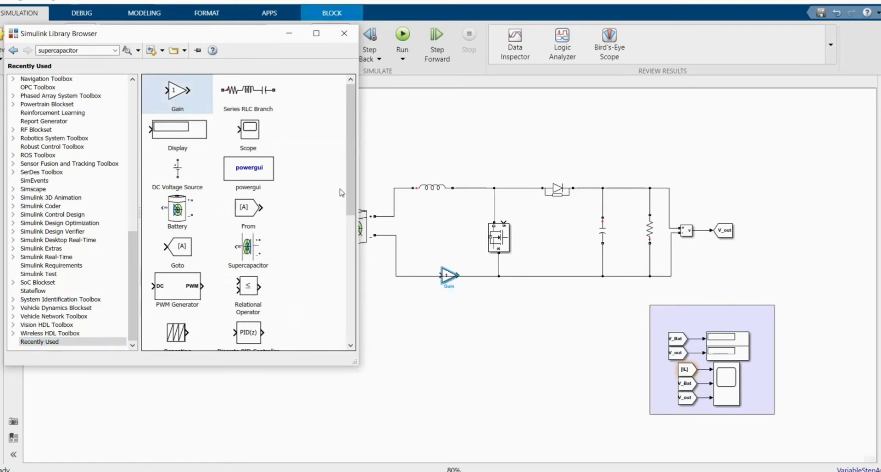
{"action": "left_click", "coordinate": [180, 288]}
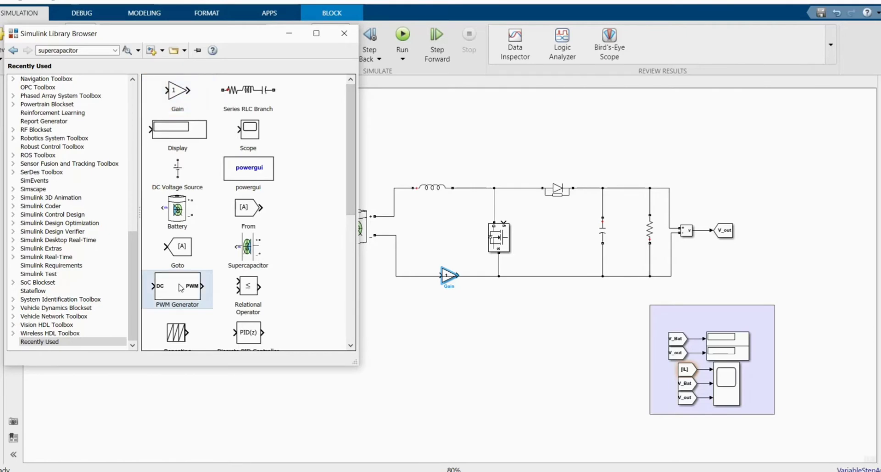
{"action": "right_click", "coordinate": [179, 284]}
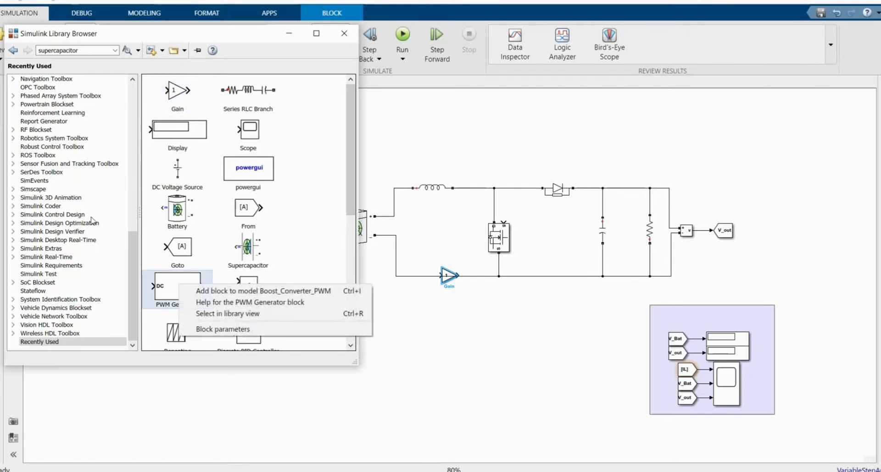
{"action": "left_click", "coordinate": [205, 292]}
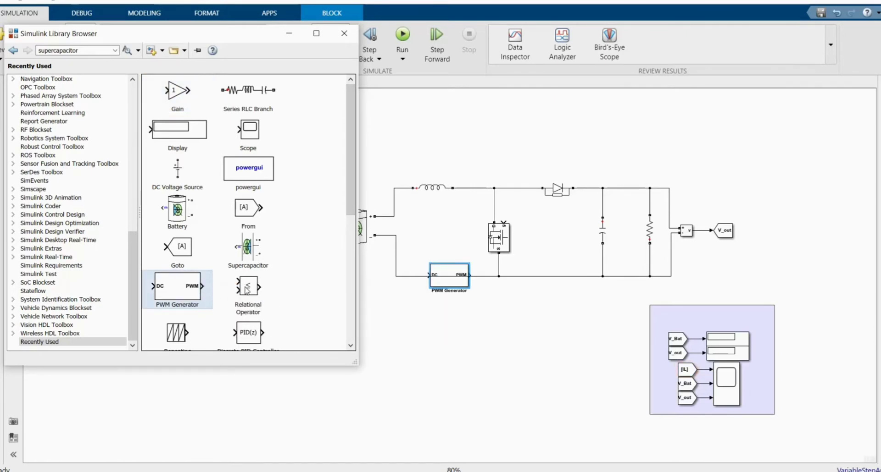
{"action": "right_click", "coordinate": [247, 290]}
{"action": "left_click", "coordinate": [275, 294]}
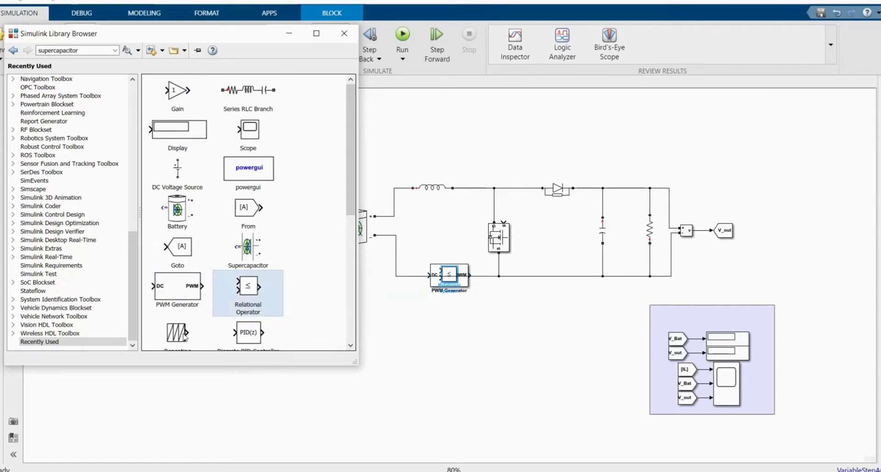
Add Repeating Sequence, Constant and Subtract blocks to the model
{"action": "scroll", "coordinate": [183, 339], "scroll_direction": "down", "scroll_amount": 1}
{"action": "right_click", "coordinate": [186, 303]}
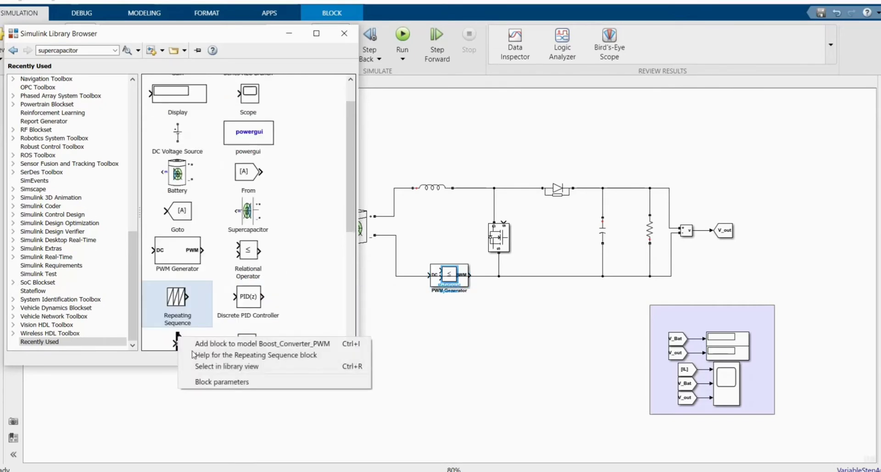
{"action": "right_click", "coordinate": [185, 294]}
{"action": "left_click", "coordinate": [201, 303]}
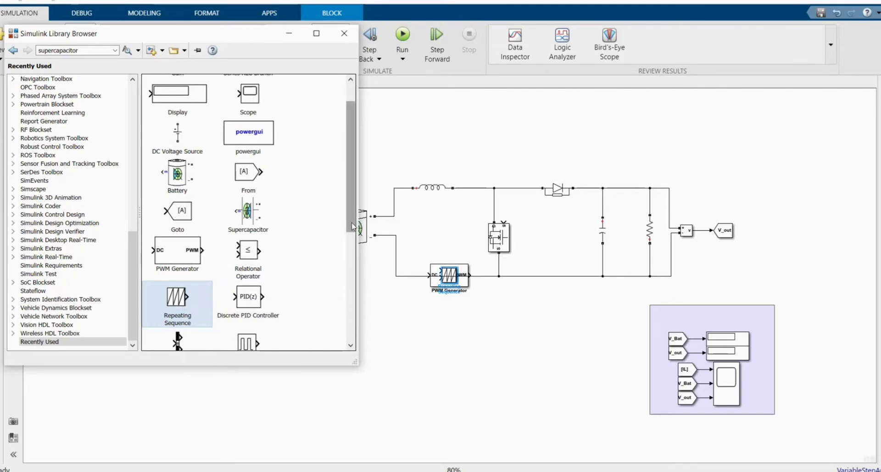
{"action": "mouse_move", "coordinate": [352, 227]}
{"action": "left_mouse_down"}
{"action": "mouse_move", "coordinate": [354, 329]}
{"action": "mouse_move", "coordinate": [354, 320]}
{"action": "left_mouse_up"}
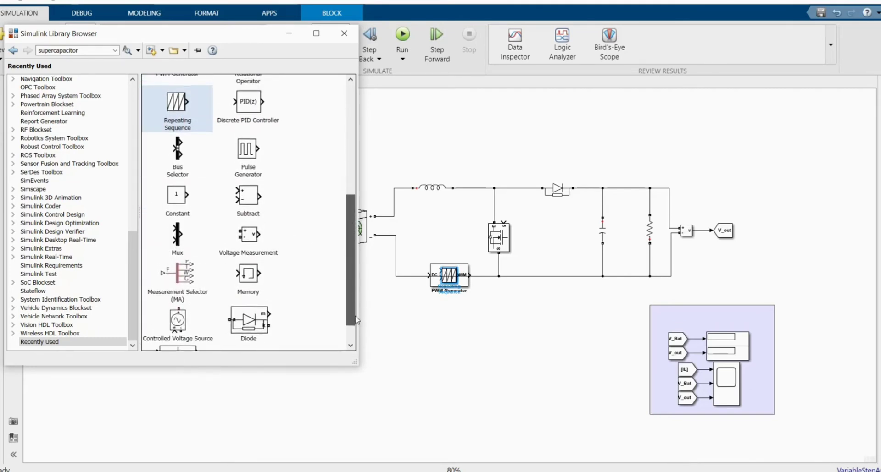
{"action": "right_click", "coordinate": [174, 196]}
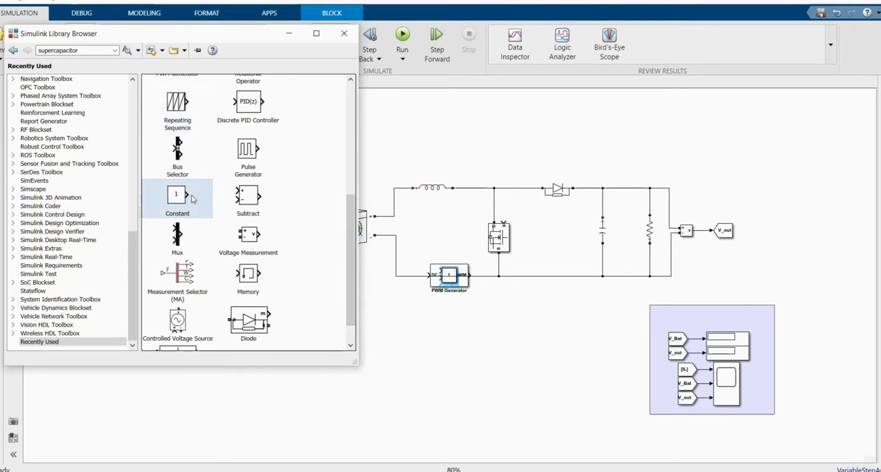
{"action": "right_click", "coordinate": [244, 195]}
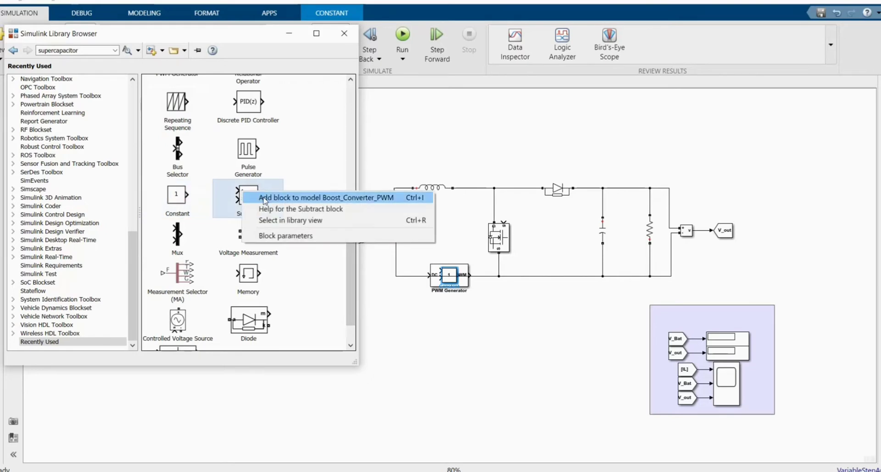
{"action": "left_click", "coordinate": [260, 192]}
Arrange Subtract, Constant, Repeating Sequence, PWM Generator and Relational Operator below the circuit
{"action": "left_click", "coordinate": [288, 33]}
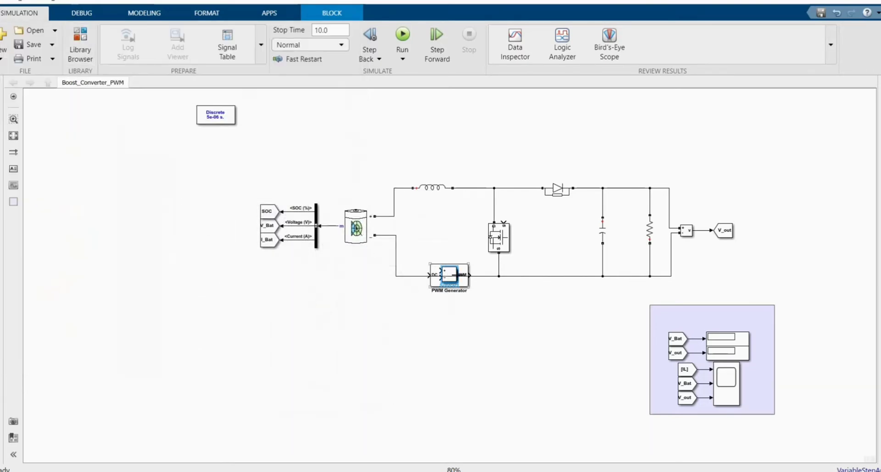
{"action": "left_click_drag", "start_coordinate": [453, 276], "coordinate": [363, 339]}
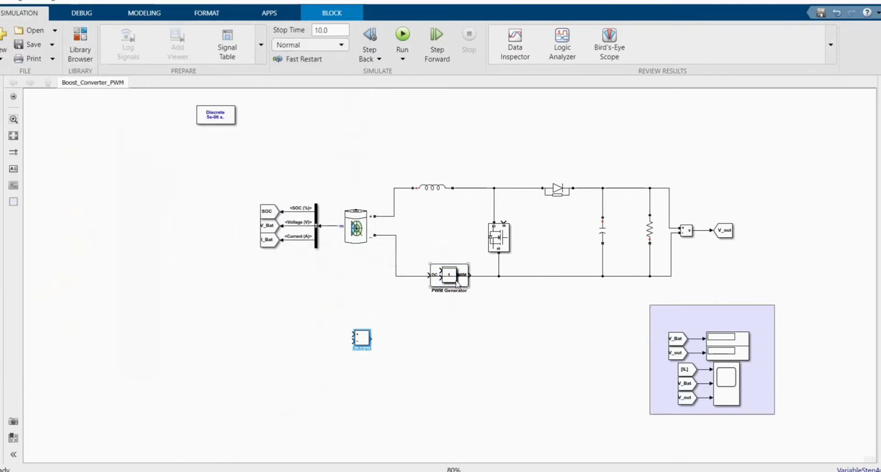
{"action": "mouse_move", "coordinate": [450, 276]}
{"action": "left_mouse_down"}
{"action": "mouse_move", "coordinate": [289, 334]}
{"action": "mouse_move", "coordinate": [296, 336]}
{"action": "left_mouse_up"}
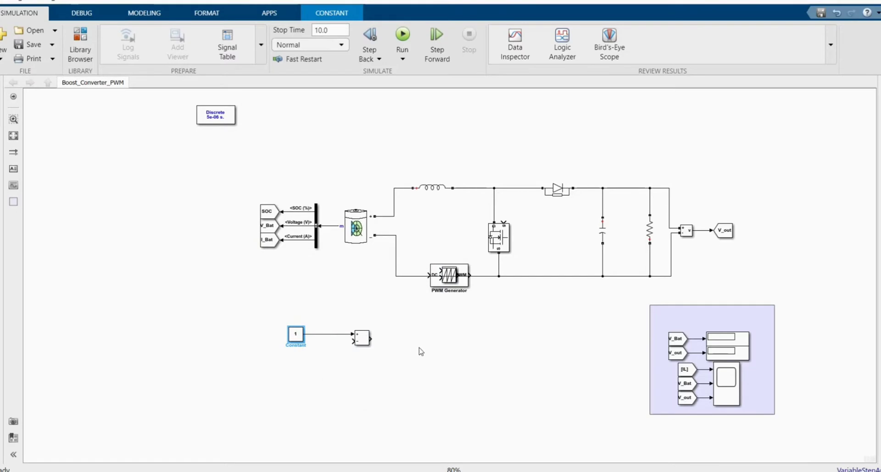
{"action": "left_click", "coordinate": [438, 349]}
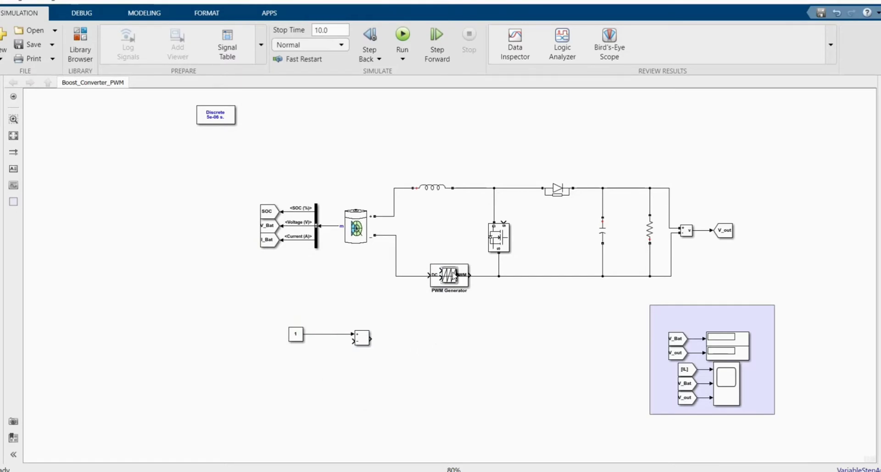
{"action": "left_click_drag", "start_coordinate": [456, 274], "coordinate": [499, 336]}
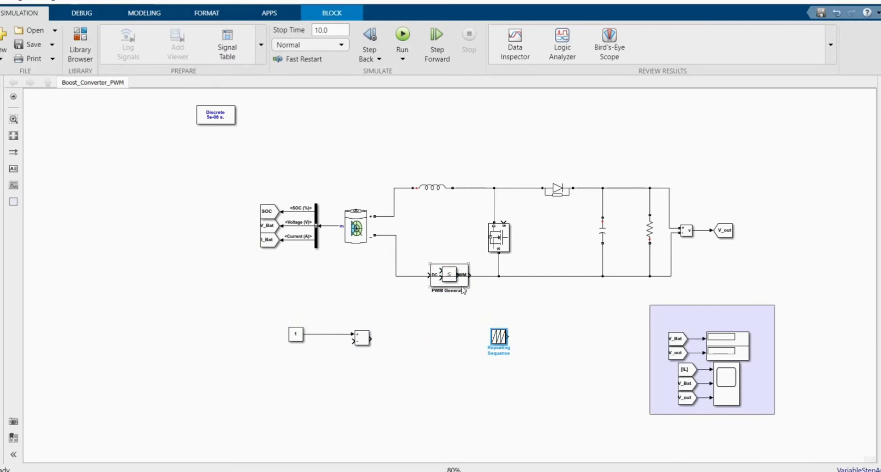
{"action": "left_click_drag", "start_coordinate": [463, 291], "coordinate": [572, 348]}
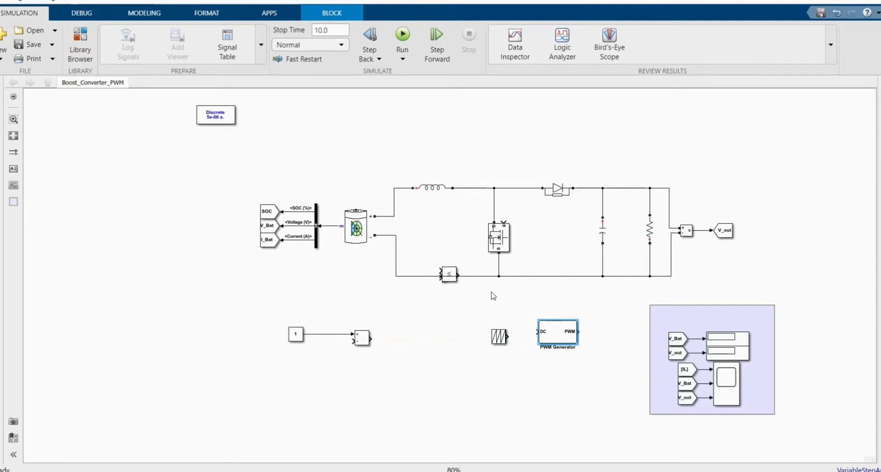
{"action": "left_click_drag", "start_coordinate": [450, 289], "coordinate": [457, 373]}
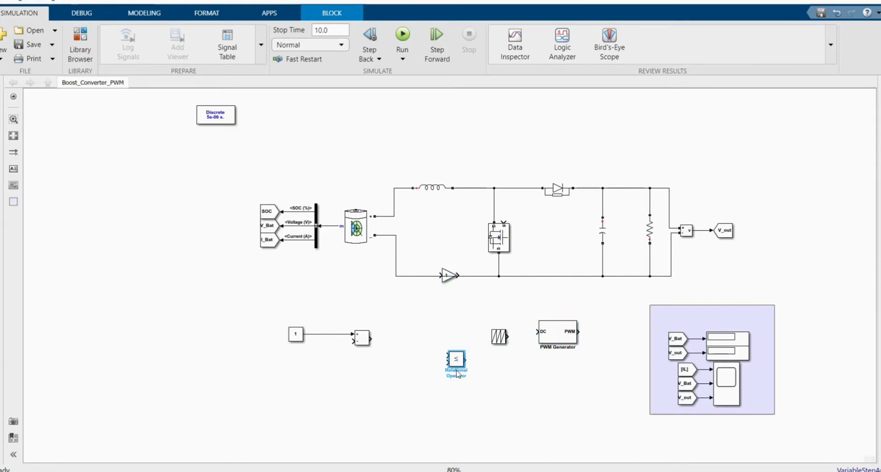
Move the Gain block lower and duplicate the V_out signal tag toward the Subtract block
{"action": "left_click_drag", "start_coordinate": [445, 276], "coordinate": [445, 286]}
{"action": "left_click_drag", "start_coordinate": [446, 317], "coordinate": [446, 324]}
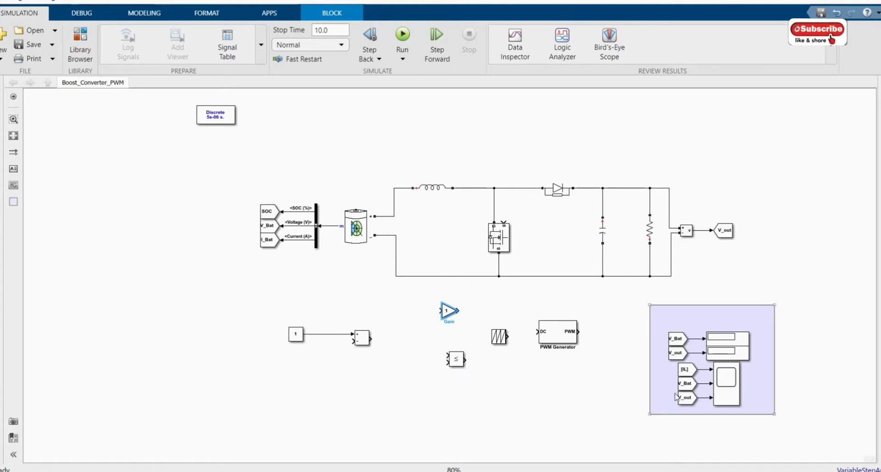
{"action": "left_click", "coordinate": [688, 401]}
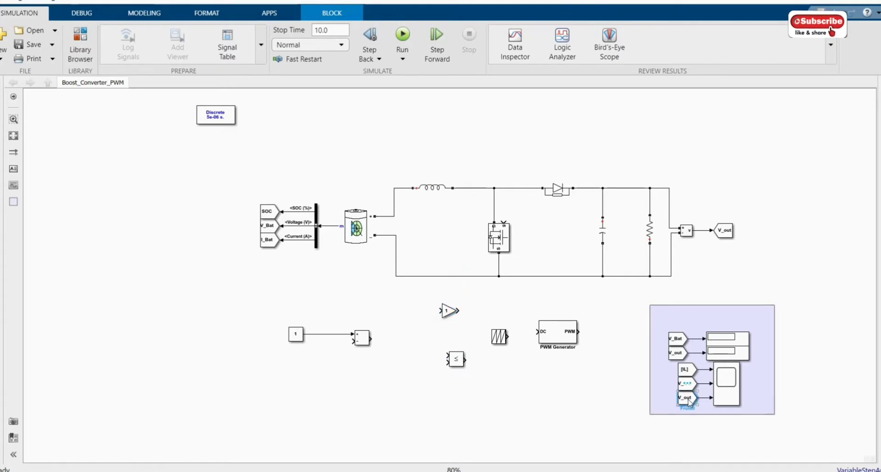
{"action": "mouse_move", "coordinate": [688, 402]}
{"action": "left_mouse_down"}
{"action": "mouse_move", "coordinate": [254, 369]}
{"action": "mouse_move", "coordinate": [354, 342]}
{"action": "left_mouse_up"}
Wire the V_out copy to the Subtract block's lower input and set the Gain to 1/20
{"action": "left_click", "coordinate": [293, 364]}
{"action": "left_click_drag", "start_coordinate": [292, 364], "coordinate": [248, 364]}
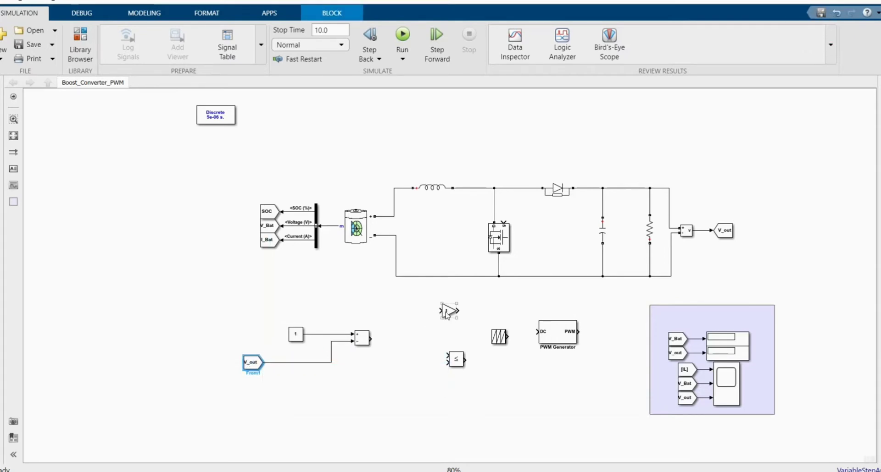
{"action": "left_click_drag", "start_coordinate": [447, 314], "coordinate": [367, 396]}
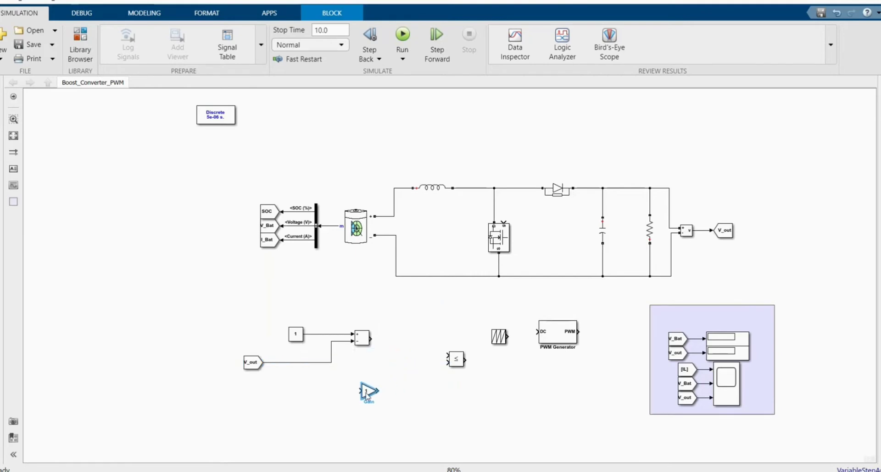
{"action": "double_click", "coordinate": [367, 393]}
{"action": "type", "text": "1/20"}
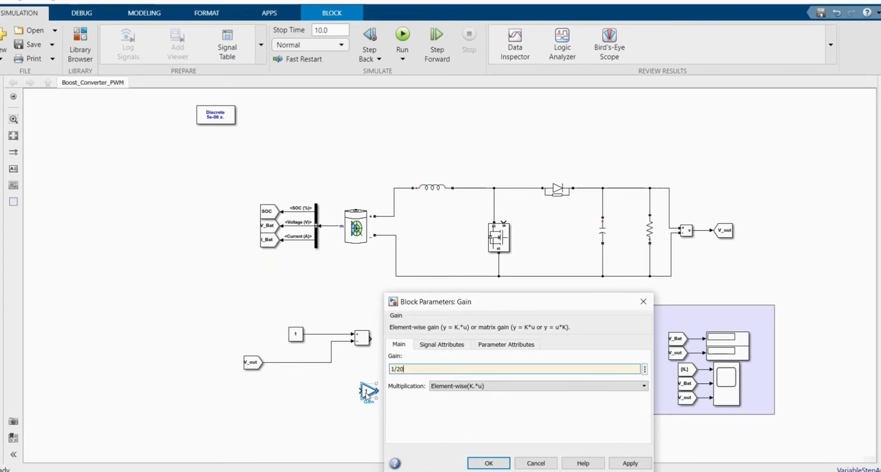
{"action": "key", "text": "Return"}
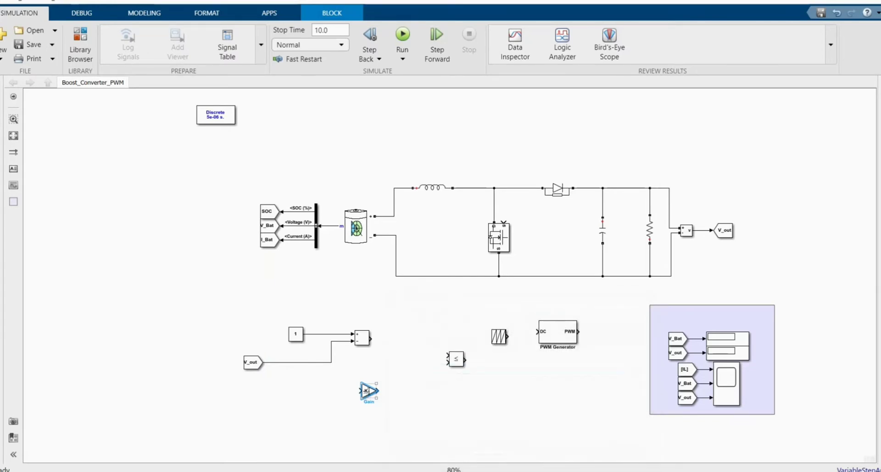
Insert the 1/20 Gain into the V_out feedback line; reposition Relational Operator and PWM Generator
{"action": "mouse_move", "coordinate": [365, 391]}
{"action": "left_mouse_down"}
{"action": "mouse_move", "coordinate": [295, 379]}
{"action": "mouse_move", "coordinate": [286, 364]}
{"action": "left_mouse_up"}
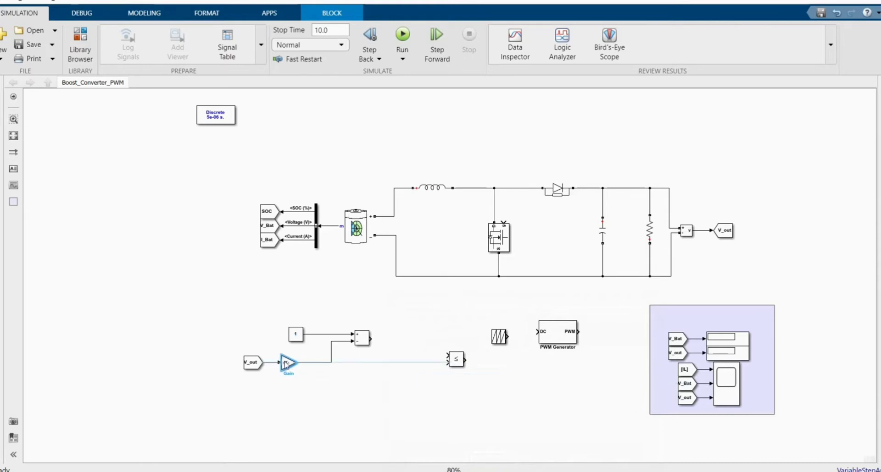
{"action": "left_click", "coordinate": [332, 383]}
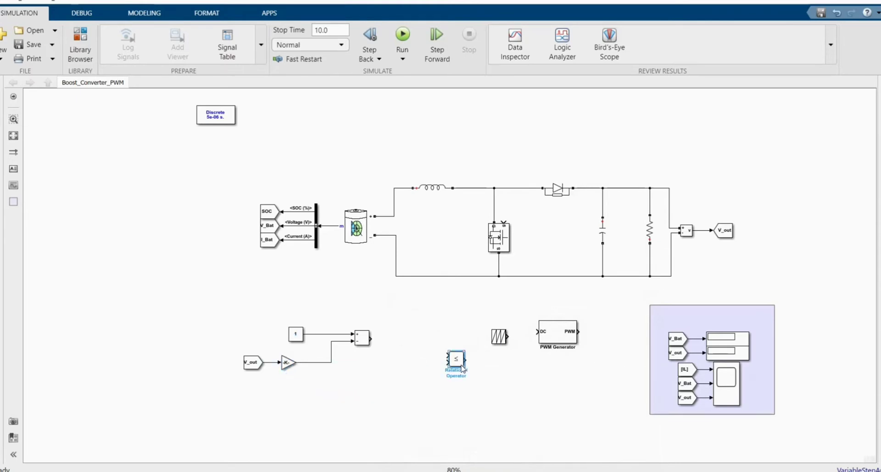
{"action": "left_click_drag", "start_coordinate": [461, 367], "coordinate": [504, 390]}
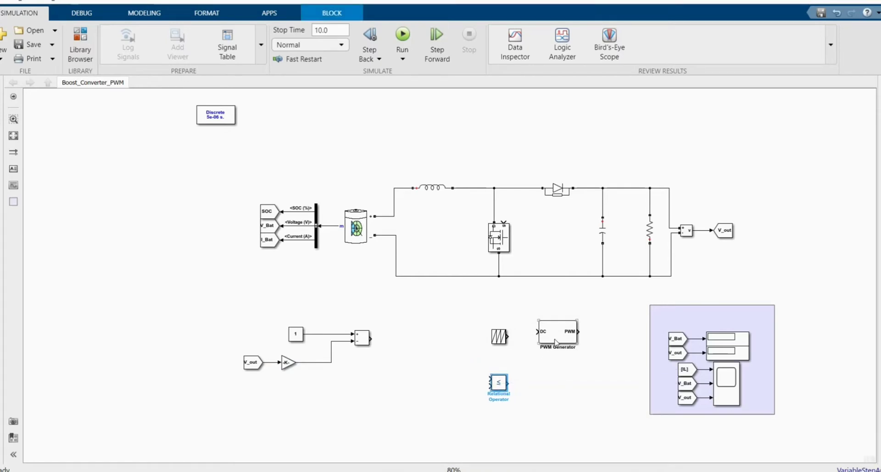
{"action": "mouse_move", "coordinate": [556, 343]}
{"action": "left_mouse_down"}
{"action": "mouse_move", "coordinate": [429, 350]}
{"action": "mouse_move", "coordinate": [547, 344]}
{"action": "left_mouse_up"}
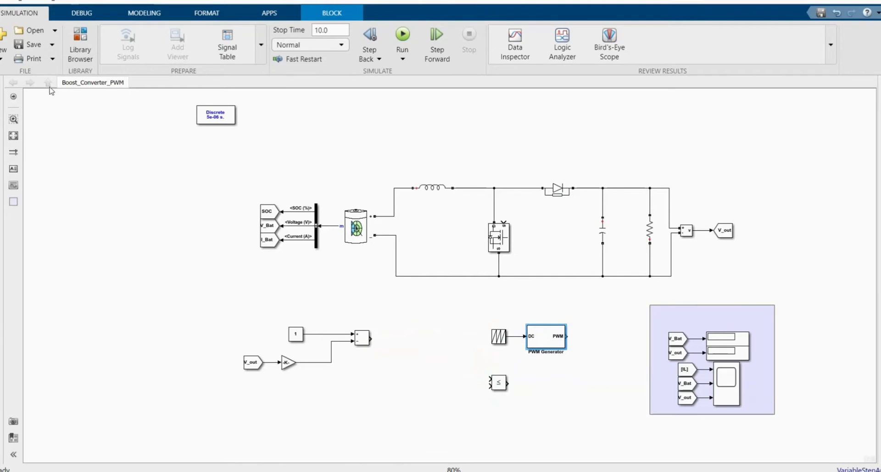
Search the library for 'PI', add a Discrete PID Controller, and place it after the Subtract block
{"action": "left_click", "coordinate": [81, 37]}
{"action": "double_click", "coordinate": [92, 50]}
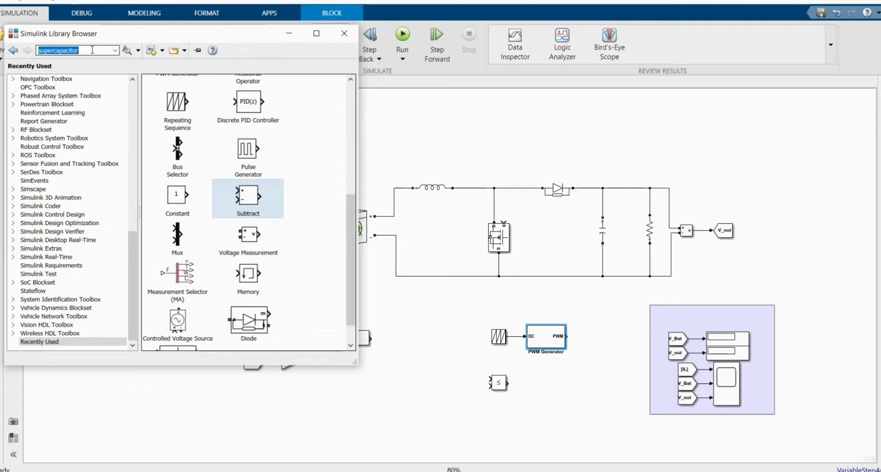
{"action": "type", "text": "PID"}
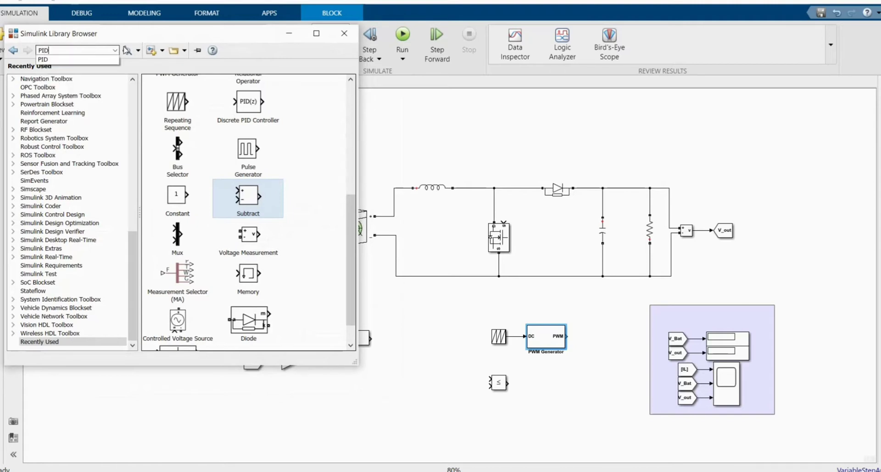
{"action": "left_click", "coordinate": [127, 50]}
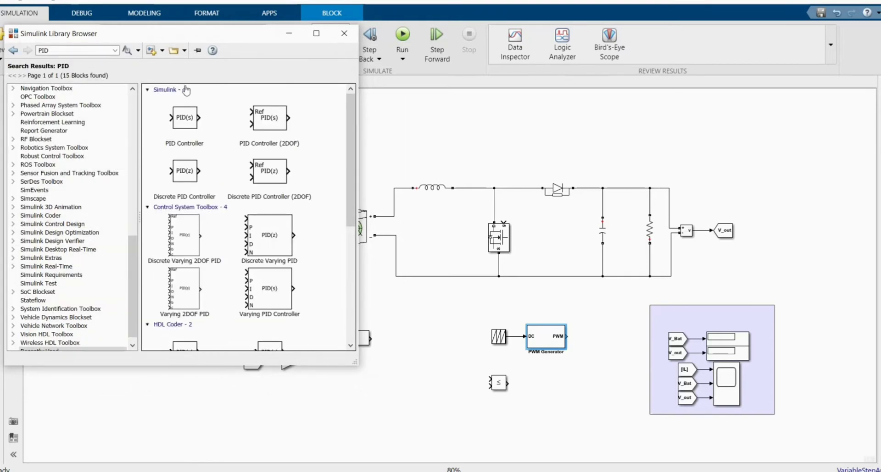
{"action": "left_click", "coordinate": [189, 172]}
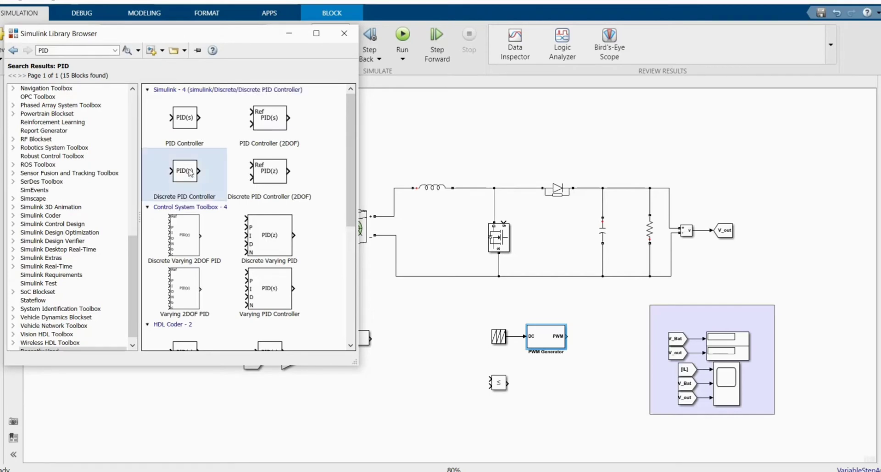
{"action": "right_click", "coordinate": [190, 172]}
{"action": "left_click", "coordinate": [210, 177]}
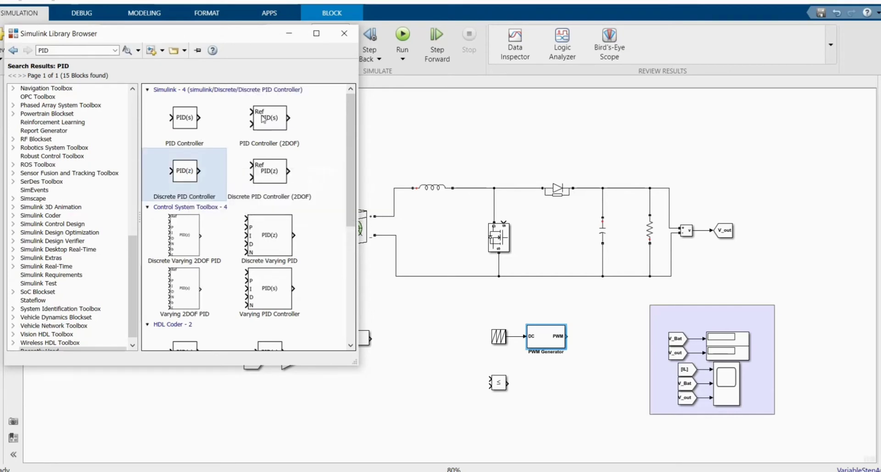
{"action": "left_click", "coordinate": [289, 33]}
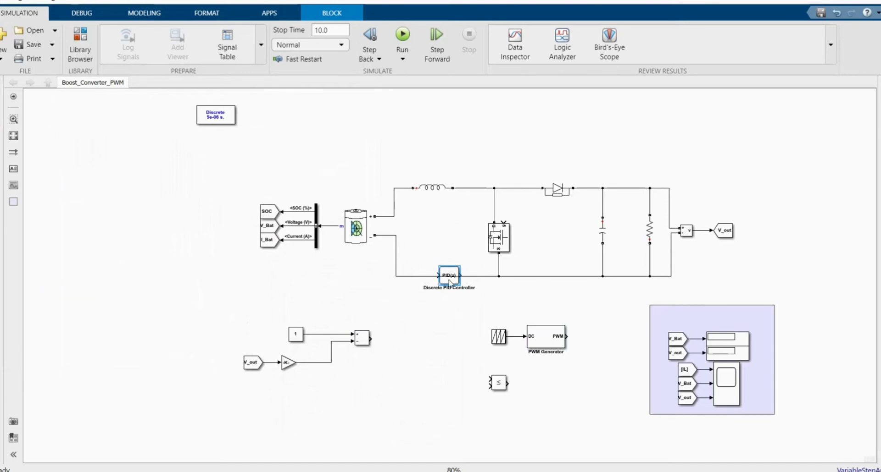
{"action": "left_click_drag", "start_coordinate": [450, 281], "coordinate": [400, 345]}
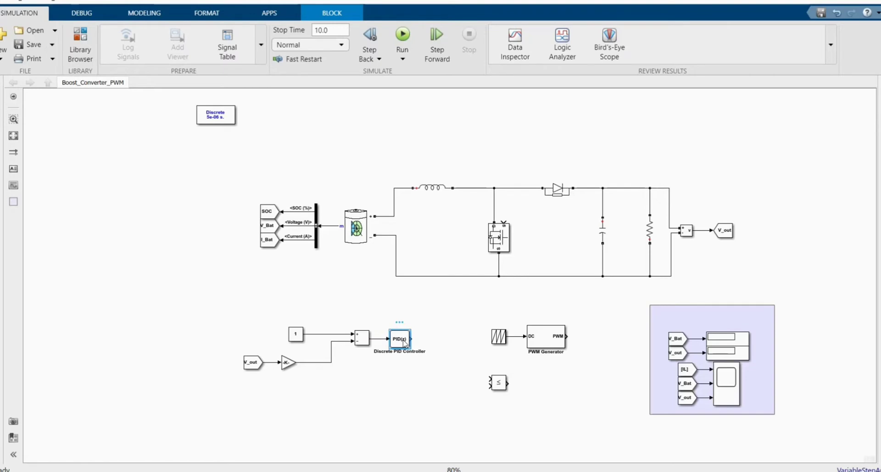
Configure the Discrete PID Controller as PI: sample time 1e-6, P 0.7, I 100
{"action": "double_click", "coordinate": [404, 343]}
{"action": "left_click", "coordinate": [491, 338]}
{"action": "left_click", "coordinate": [485, 176]}
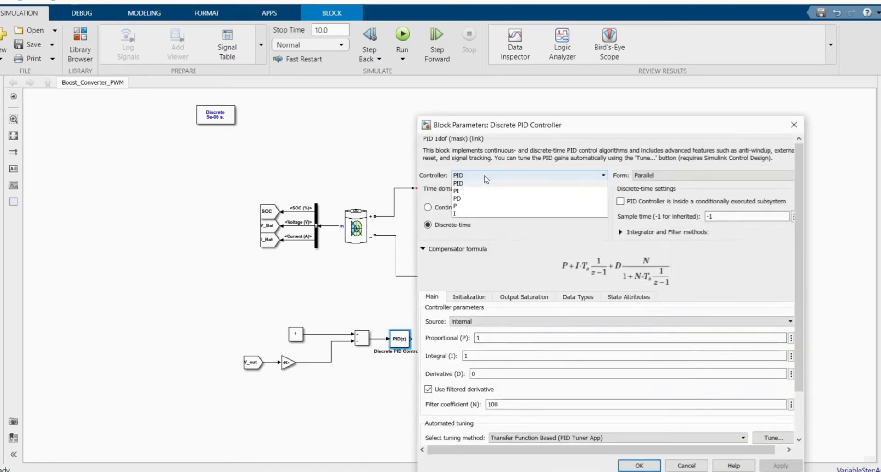
{"action": "left_click", "coordinate": [485, 192]}
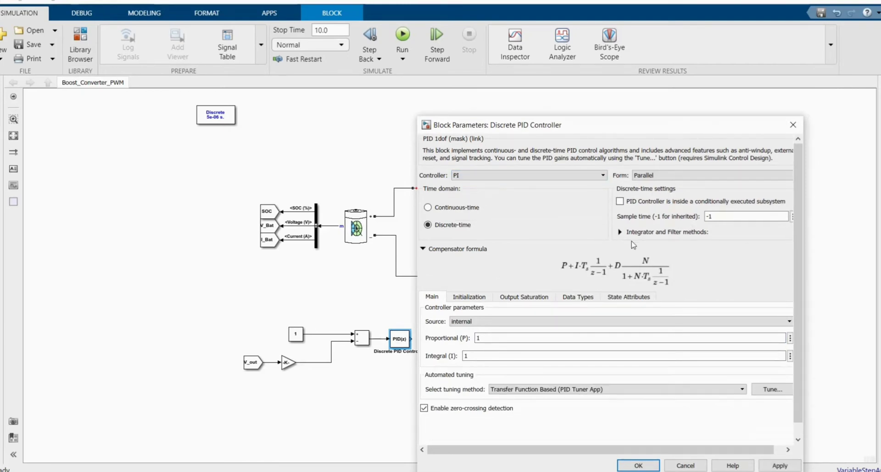
{"action": "double_click", "coordinate": [715, 217]}
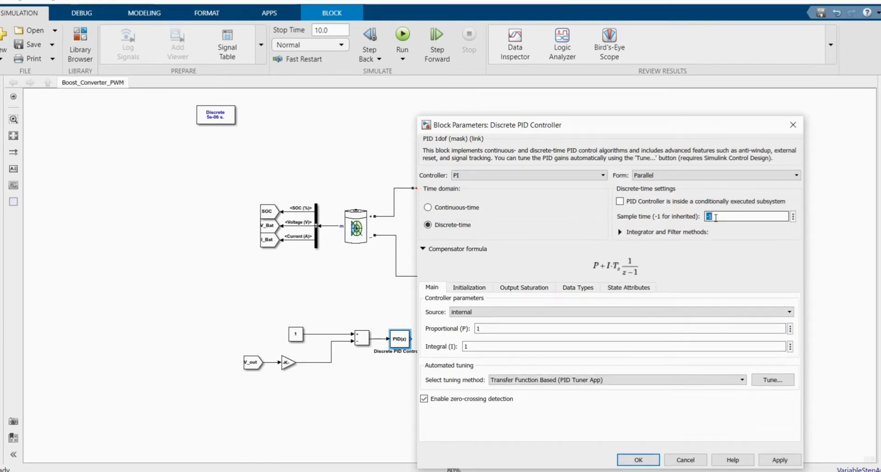
{"action": "type", "text": "1e"}
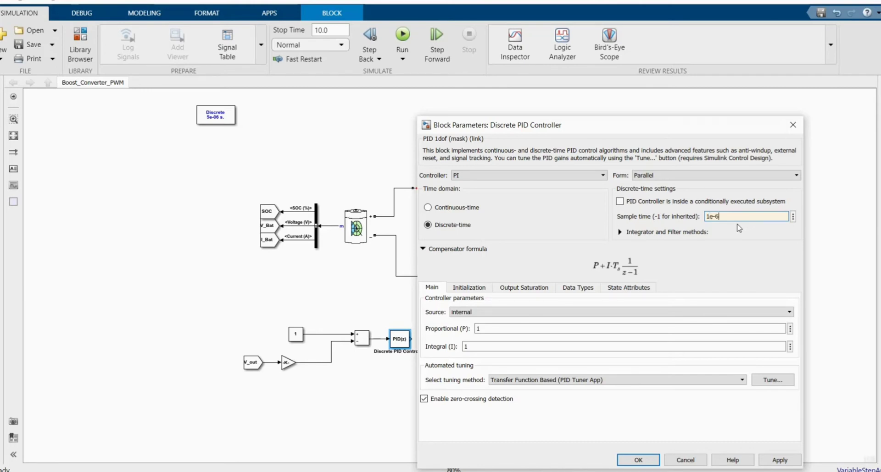
{"action": "double_click", "coordinate": [486, 326]}
{"action": "type", "text": "0.7"}
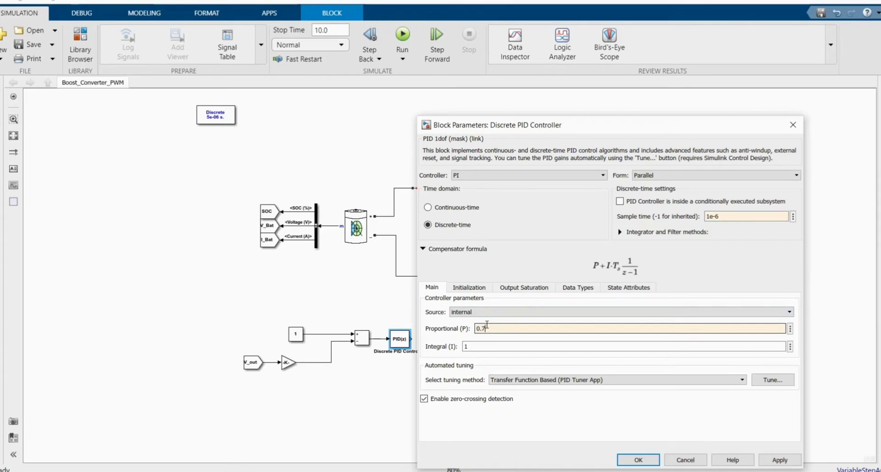
{"action": "left_click", "coordinate": [488, 347]}
{"action": "double_click", "coordinate": [488, 346]}
{"action": "type", "text": "1"}
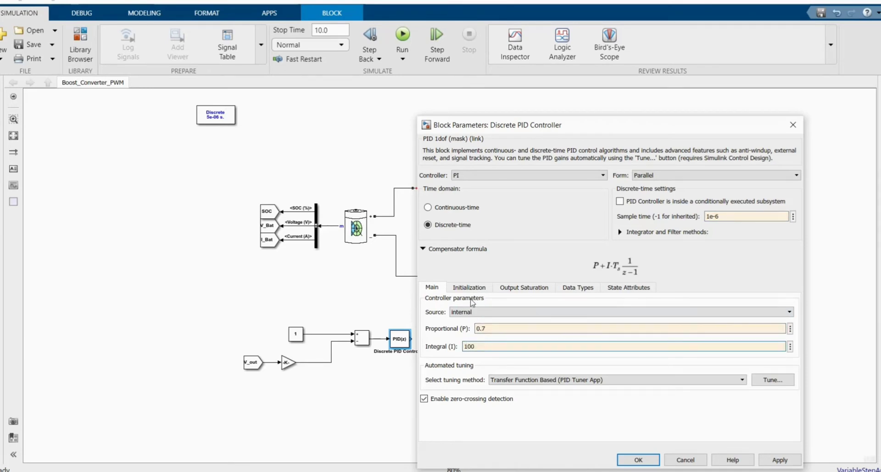
Set the PI controller's integrator initial condition to 0.54
{"action": "left_click", "coordinate": [470, 287]}
{"action": "double_click", "coordinate": [480, 329]}
{"action": "type", "text": "0.54"}
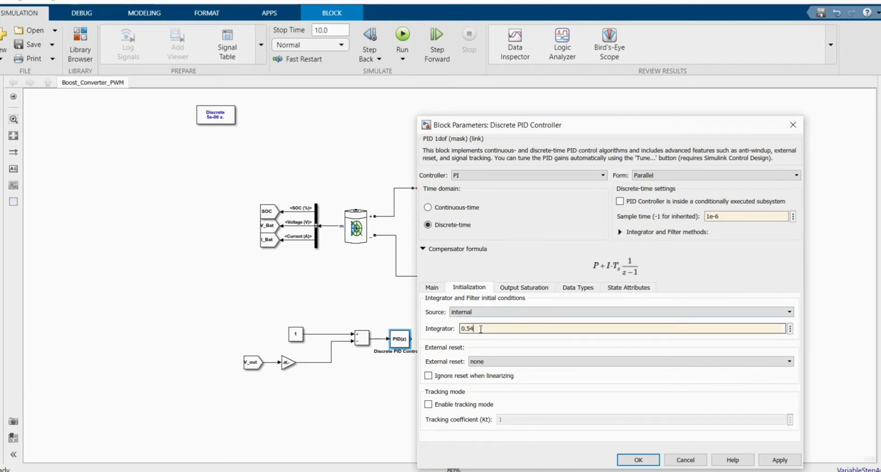
Enable output limiting with upper 0.99 and lower 0.1, then apply the settings
{"action": "left_click", "coordinate": [511, 288]}
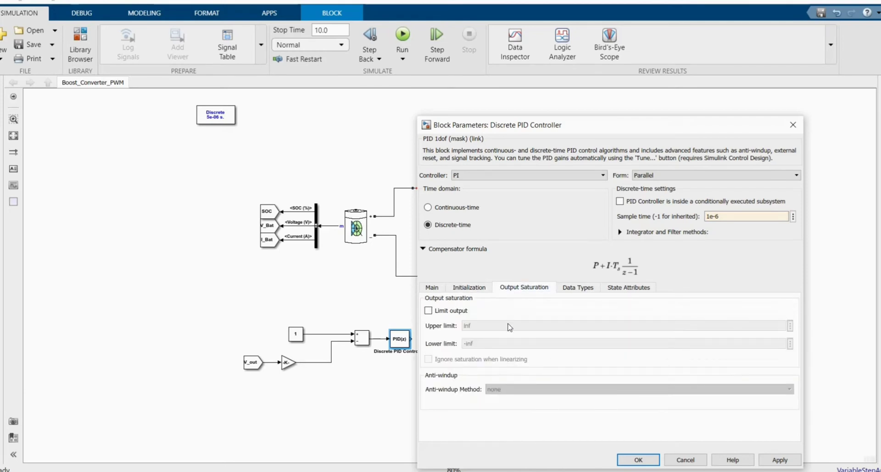
{"action": "left_click", "coordinate": [428, 310]}
{"action": "double_click", "coordinate": [477, 327]}
{"action": "type", "text": "0.99"}
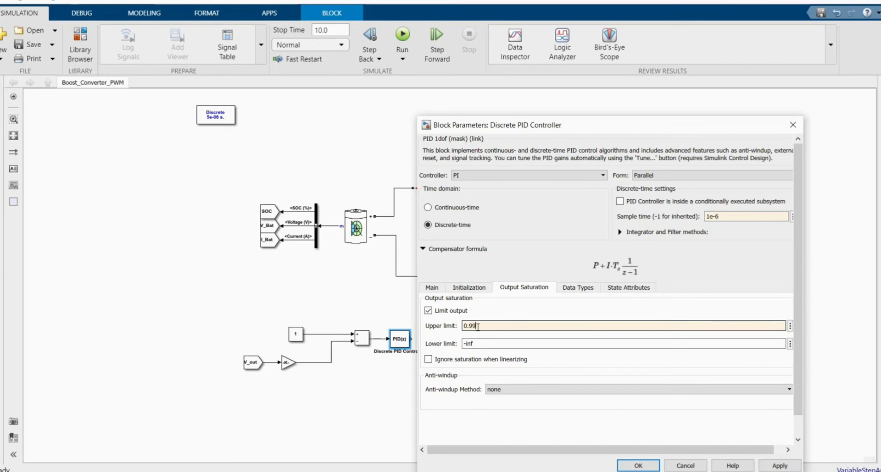
{"action": "double_click", "coordinate": [477, 345]}
{"action": "type", "text": "0.1"}
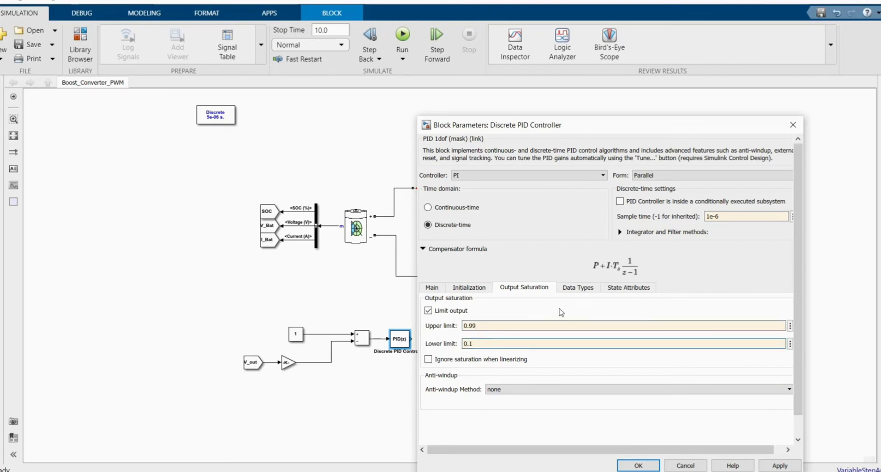
{"action": "left_click", "coordinate": [586, 288]}
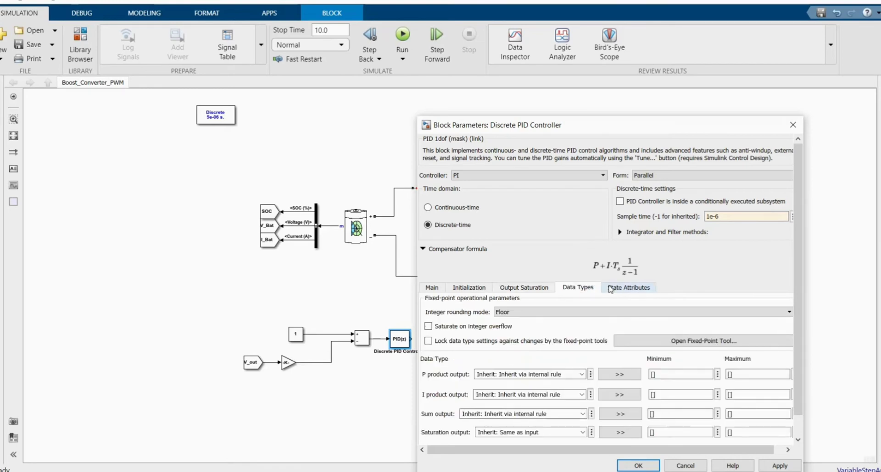
{"action": "left_click", "coordinate": [431, 287]}
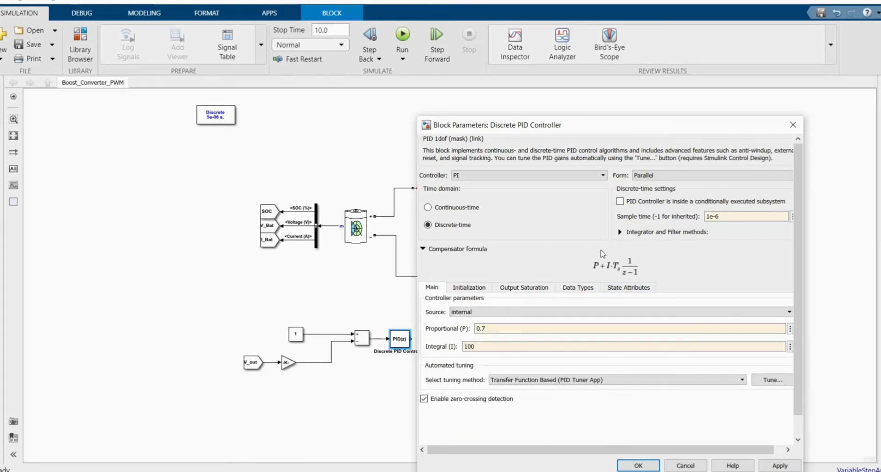
{"action": "left_click", "coordinate": [779, 465]}
{"action": "left_click", "coordinate": [648, 466]}
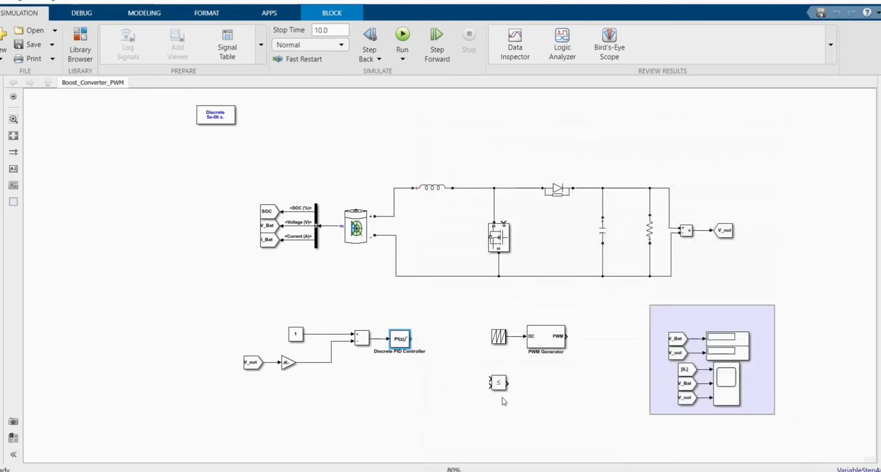
Delete the sawtooth wire and comparison block, and move the PWM Generator beside the PID controller
{"action": "left_click", "coordinate": [516, 337]}
{"action": "key", "text": "Delete"}
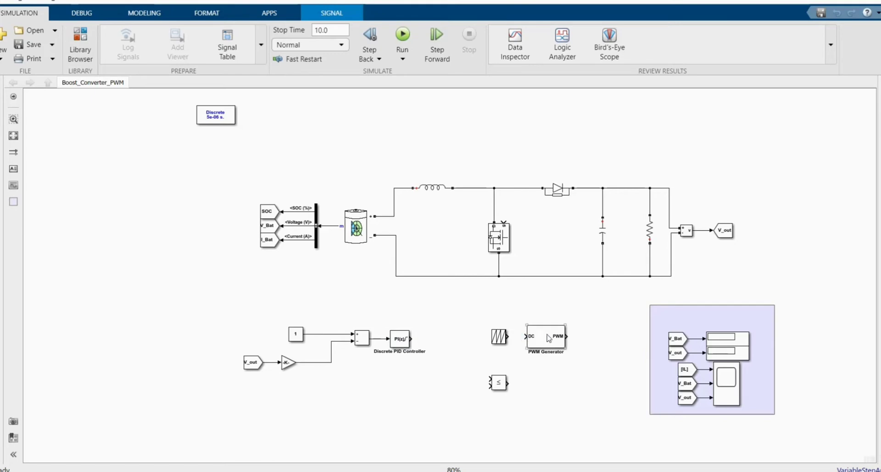
{"action": "left_click", "coordinate": [548, 339]}
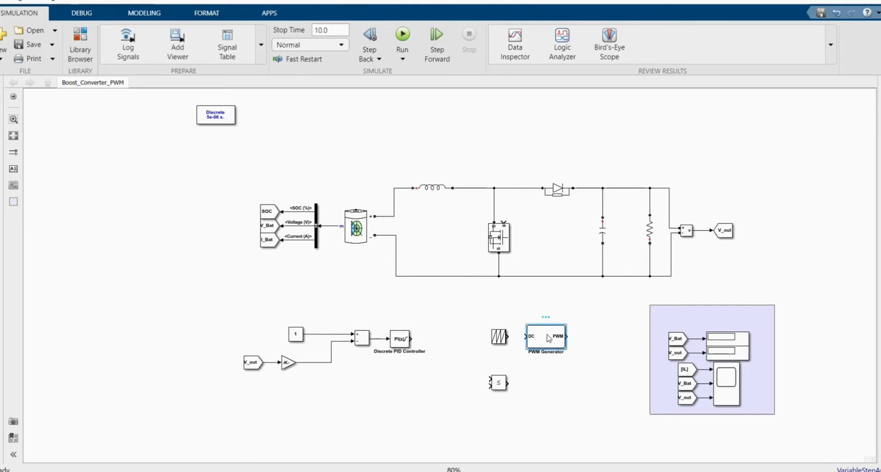
{"action": "left_click", "coordinate": [500, 340]}
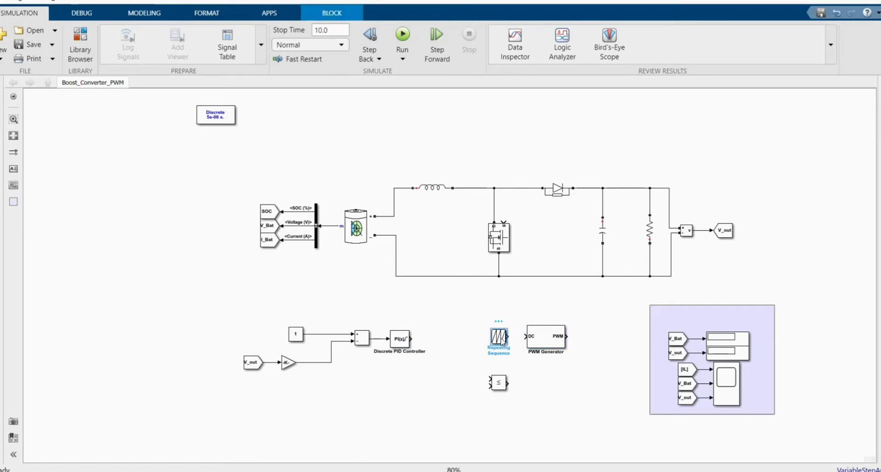
{"action": "left_click", "coordinate": [500, 383]}
{"action": "key", "text": "Delete"}
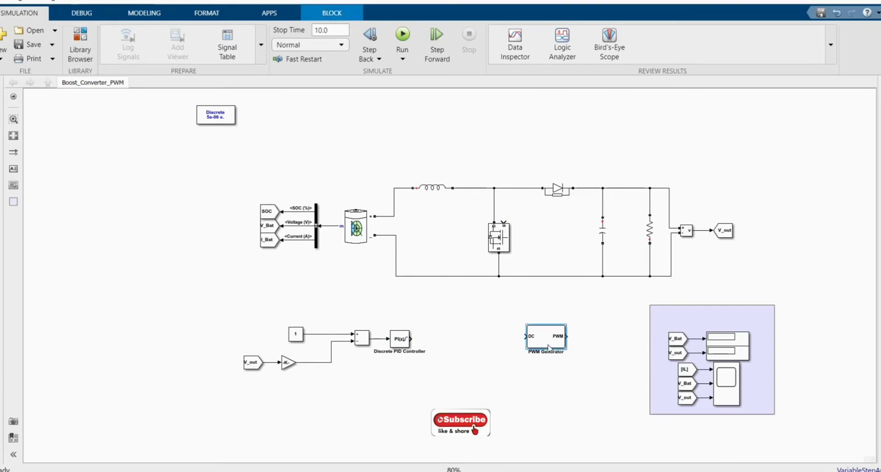
{"action": "left_click_drag", "start_coordinate": [548, 352], "coordinate": [461, 354]}
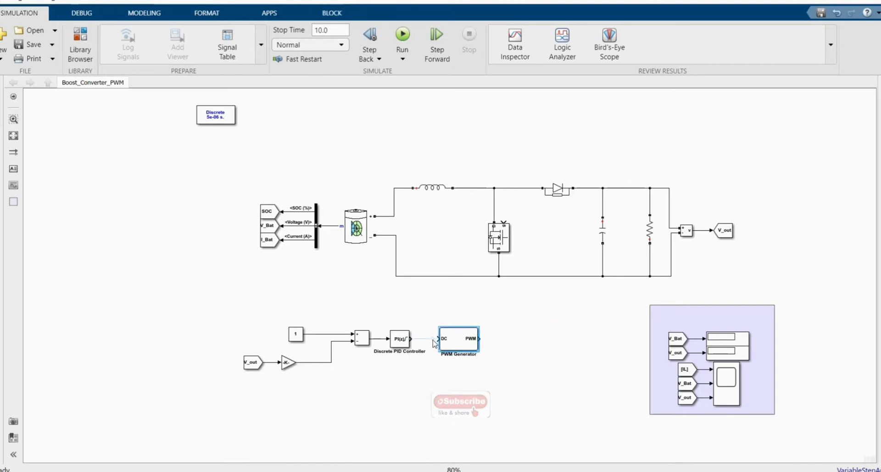
Give the PWM Generator a 0.00005 s timer period and 1e-6 sample time, and apply
{"action": "double_click", "coordinate": [457, 340]}
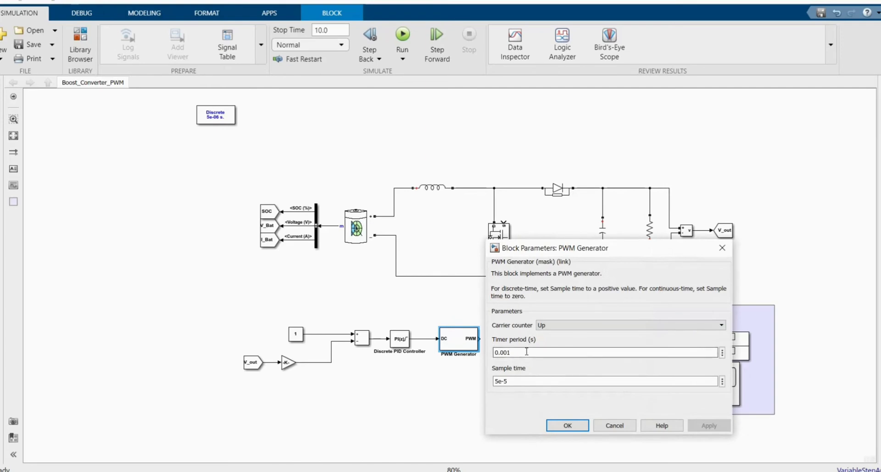
{"action": "double_click", "coordinate": [526, 352]}
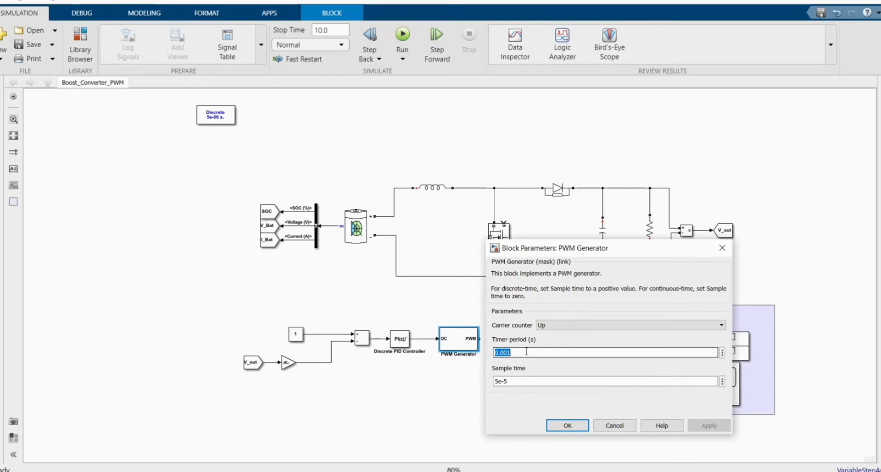
{"action": "type", "text": "005"}
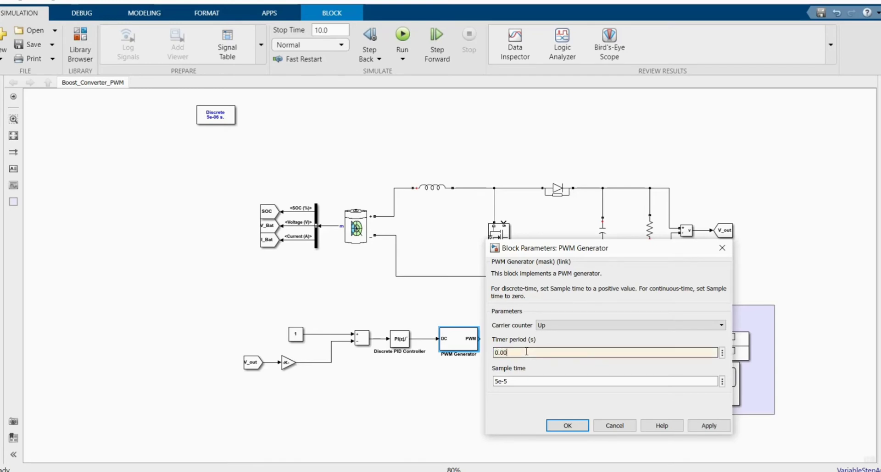
{"action": "double_click", "coordinate": [509, 380]}
{"action": "type", "text": "1"}
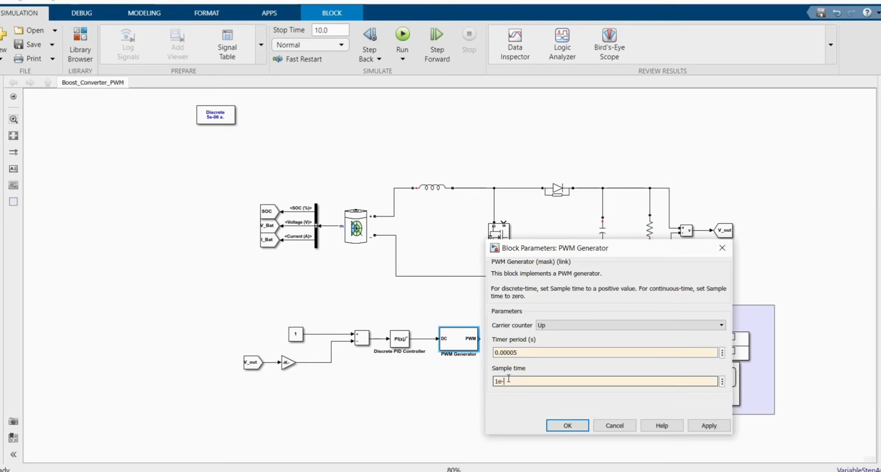
{"action": "left_click", "coordinate": [709, 427]}
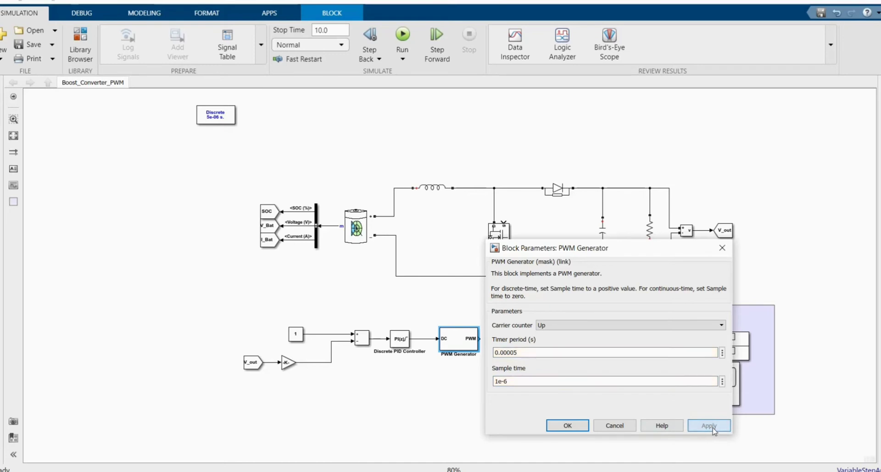
Wire the PWM Generator's output to the MOSFET gate
{"action": "left_click", "coordinate": [567, 425]}
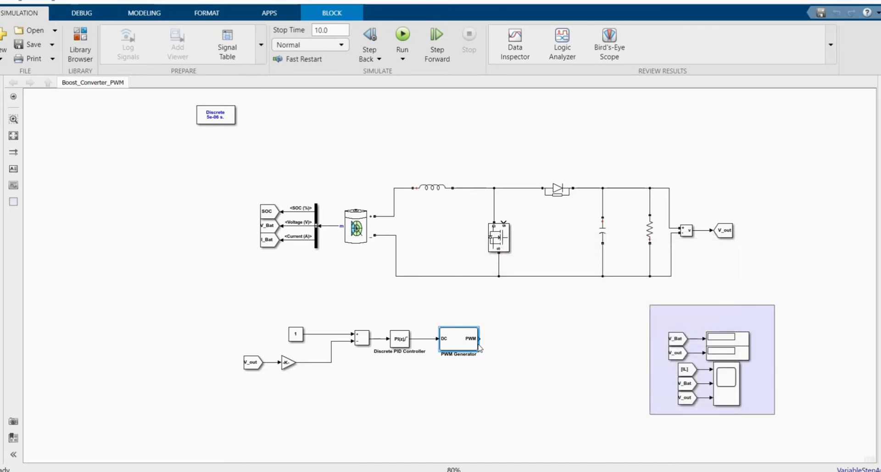
{"action": "left_click_drag", "start_coordinate": [479, 339], "coordinate": [503, 221]}
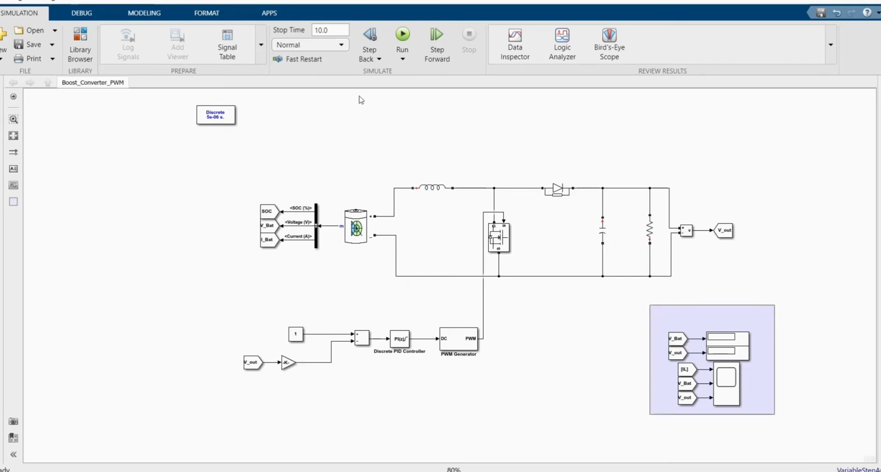
Run the simulation, watching V_Bat near 13.95 V and V_out near 20 V, then select the scope
{"action": "left_click", "coordinate": [403, 35]}
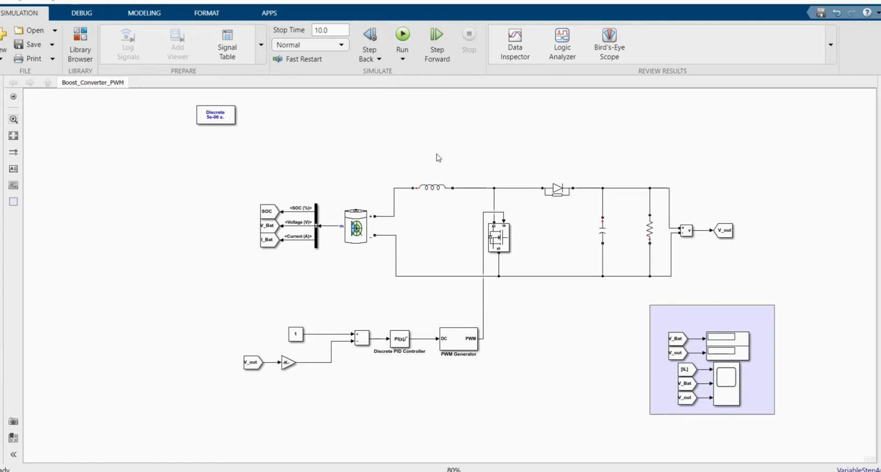
{"action": "left_click", "coordinate": [352, 221]}
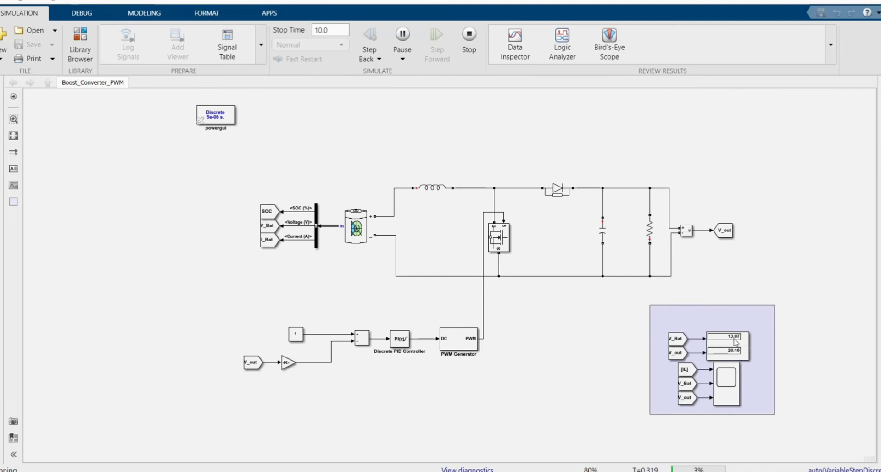
{"action": "left_click", "coordinate": [732, 391]}
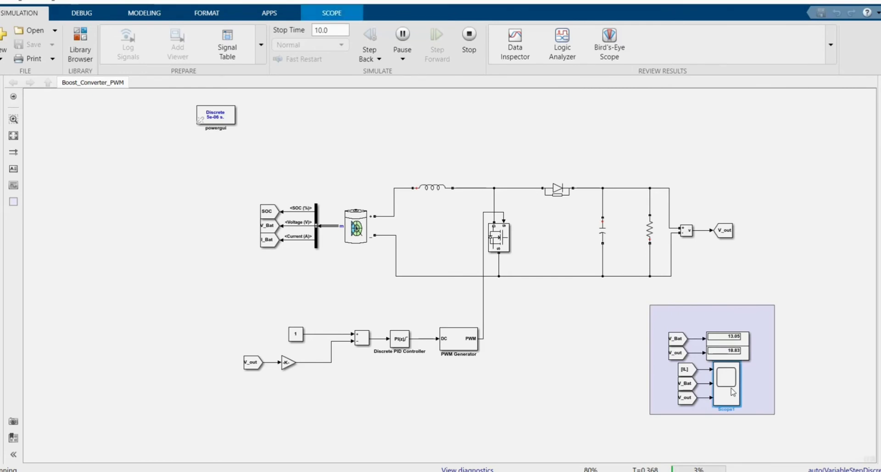
Open Scope1 during the run, autoscale its plots, and close it
{"action": "double_click", "coordinate": [733, 396]}
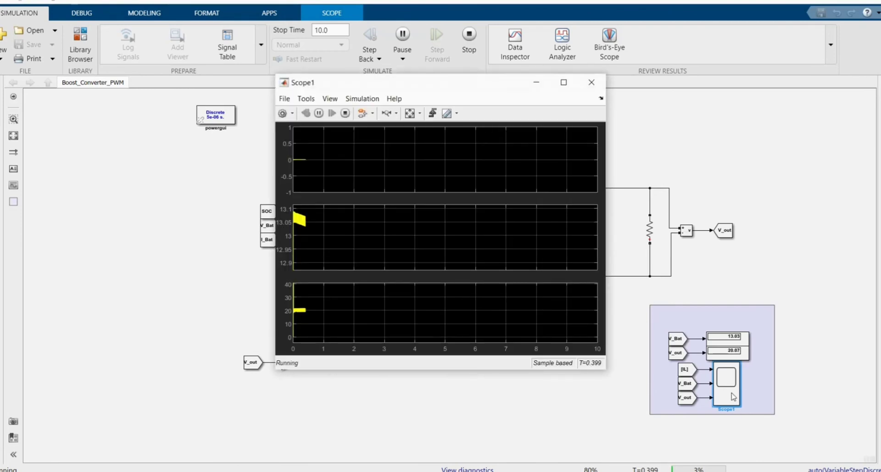
{"action": "left_click", "coordinate": [410, 113]}
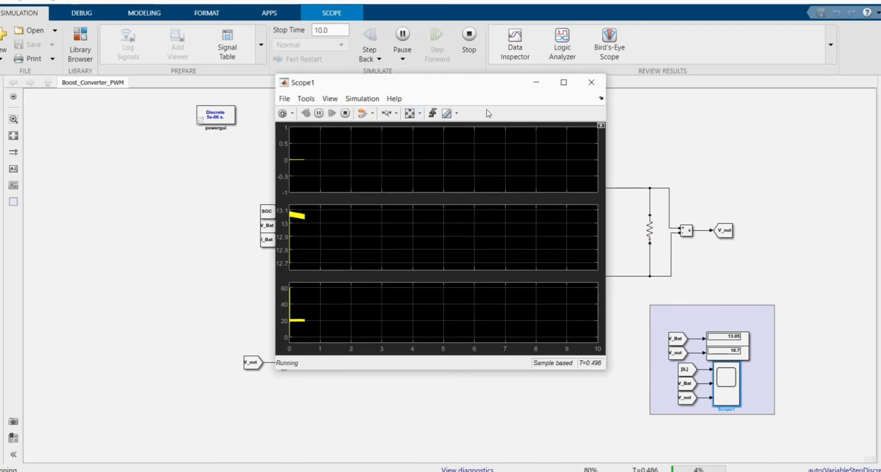
{"action": "left_click", "coordinate": [536, 83]}
Set the simulation stop time to 4
{"action": "left_click", "coordinate": [326, 30]}
{"action": "type", "text": "4"}
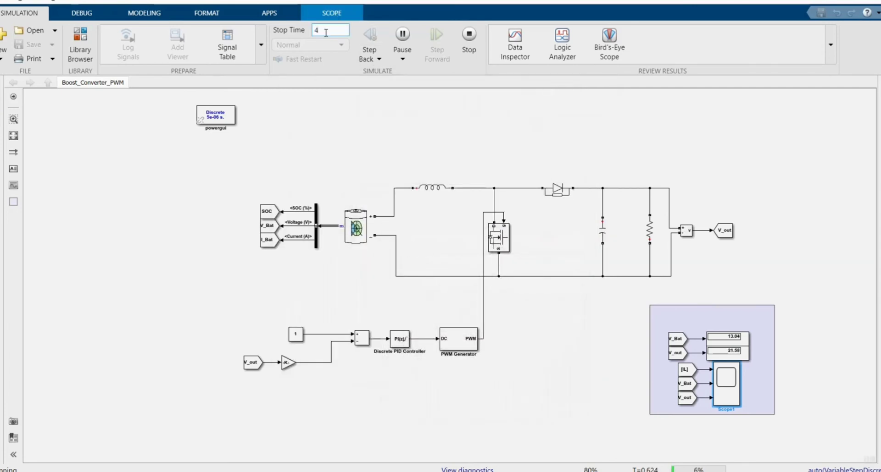
{"action": "left_click", "coordinate": [415, 128]}
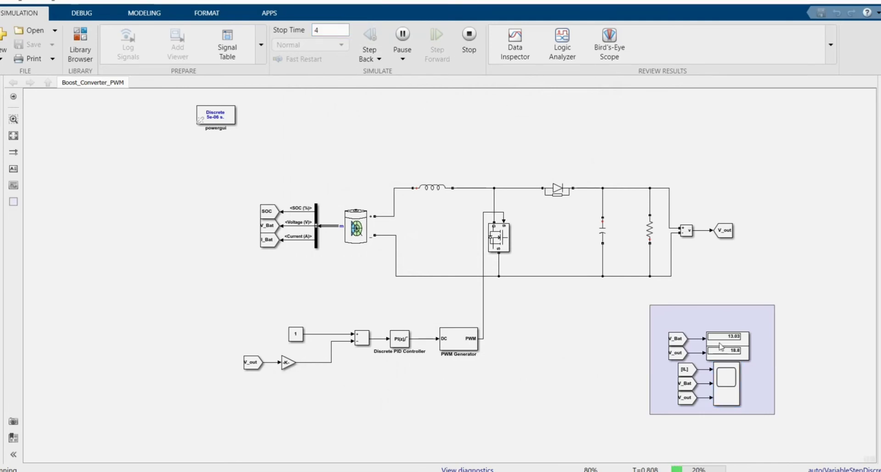
Reopen Scope1 with horizontal zoom, minimize it, and stop the simulation
{"action": "left_click", "coordinate": [731, 385]}
{"action": "double_click", "coordinate": [732, 387]}
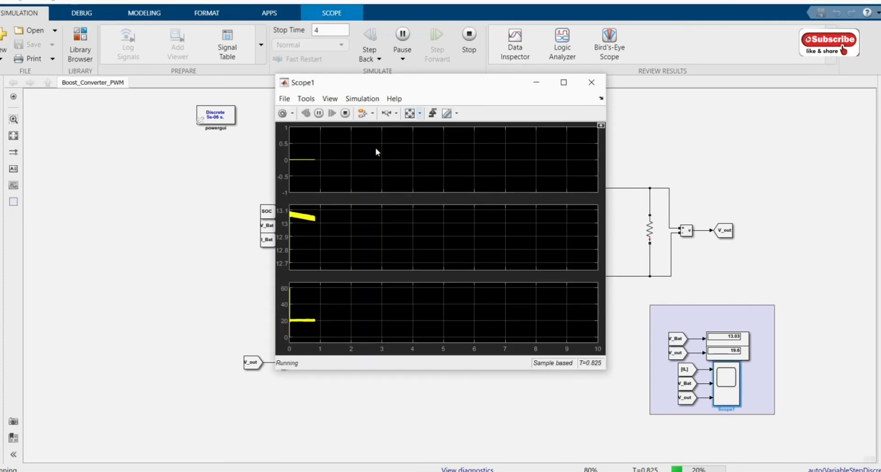
{"action": "left_click", "coordinate": [386, 113]}
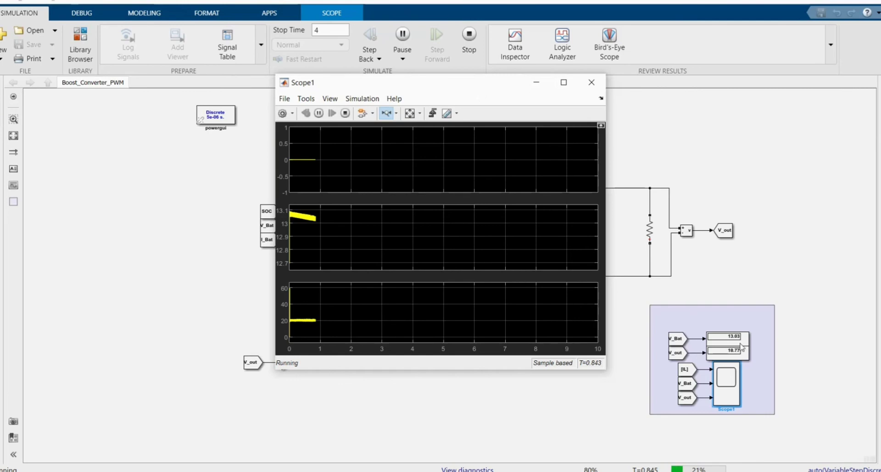
{"action": "left_click", "coordinate": [535, 85]}
{"action": "left_click", "coordinate": [468, 35]}
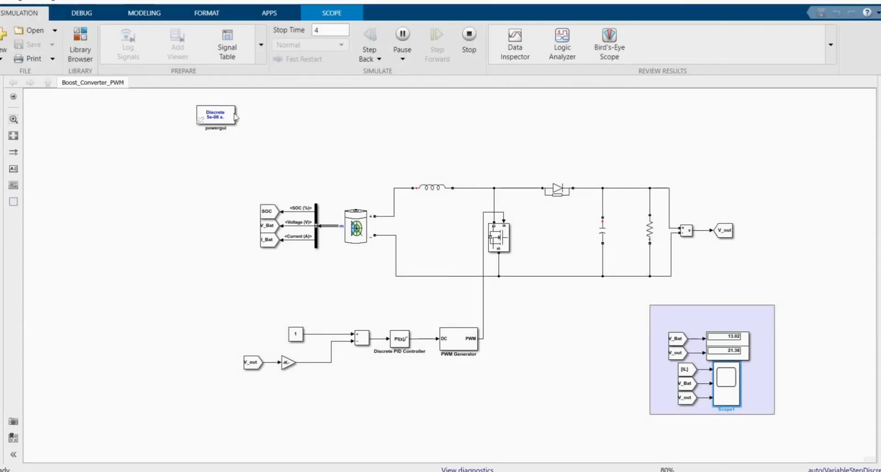
Change the V_out feedback gain from 1/20 to 1/16 and verify powergui is discrete at 5e-6 s
{"action": "double_click", "coordinate": [286, 364]}
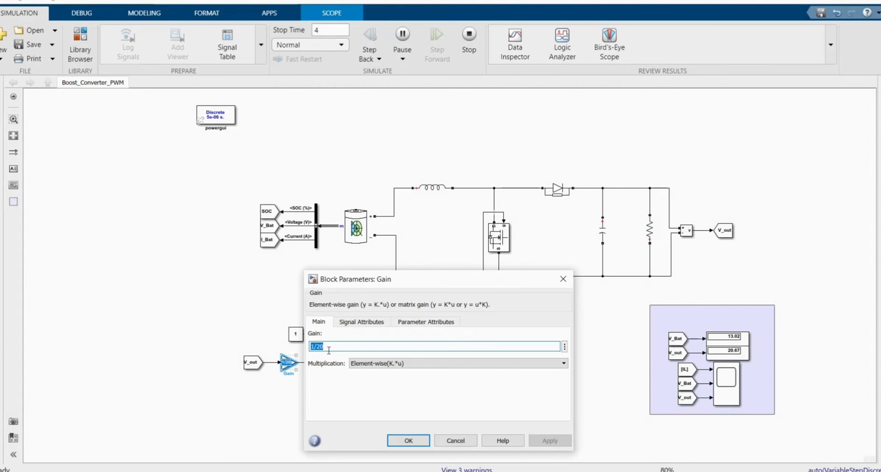
{"action": "left_click", "coordinate": [329, 350]}
{"action": "key", "text": "BackSpace"}
{"action": "type", "text": "16"}
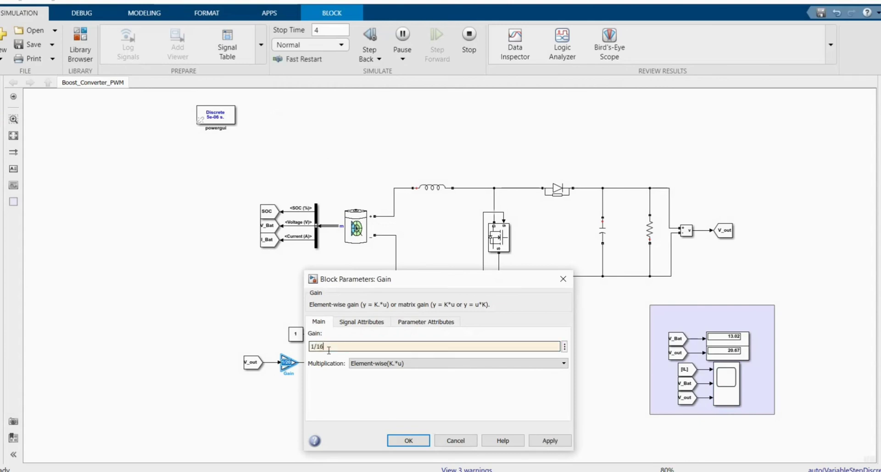
{"action": "key", "text": "Escape"}
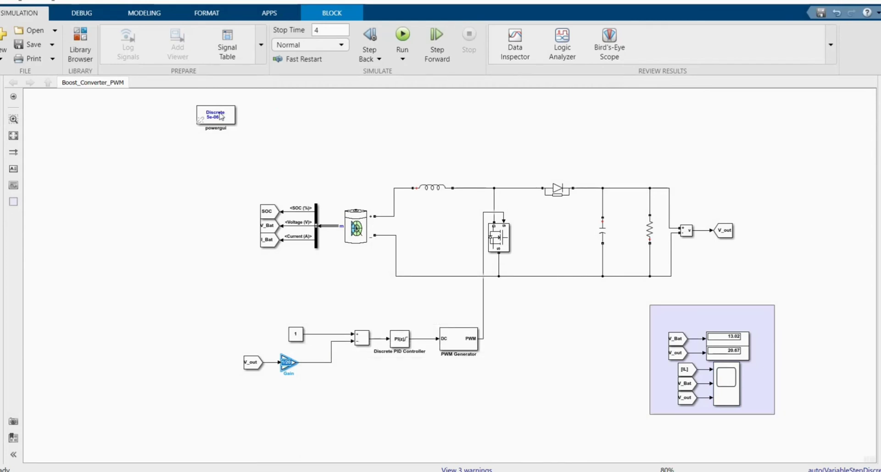
{"action": "left_click", "coordinate": [221, 118]}
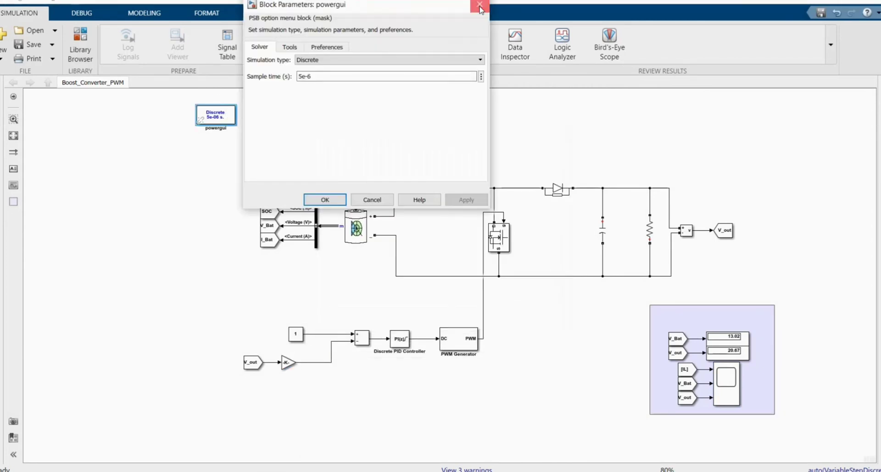
{"action": "left_click", "coordinate": [479, 6]}
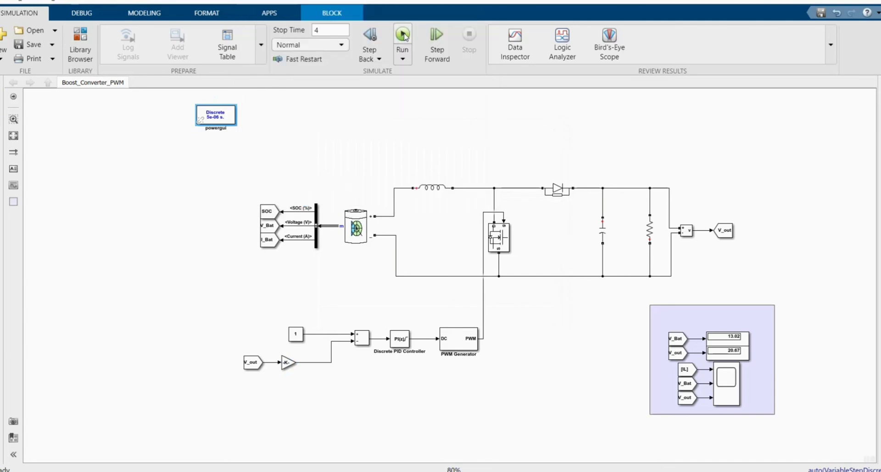
Rerun the simulation past its pause and open Scope1 showing V_out settling near 16 V
{"action": "left_click", "coordinate": [403, 35]}
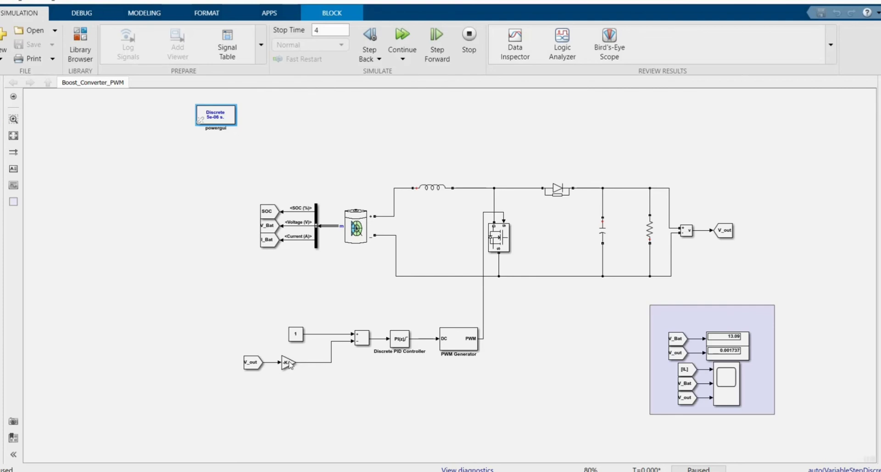
{"action": "mouse_move", "coordinate": [287, 364]}
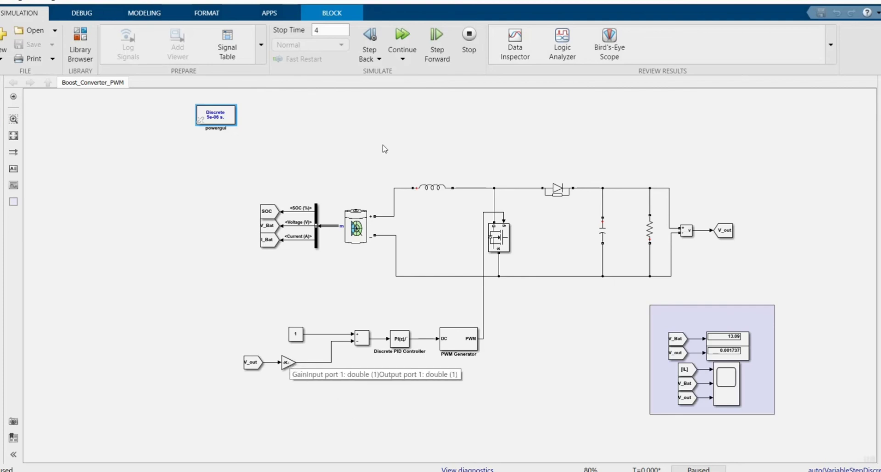
{"action": "left_click", "coordinate": [402, 41]}
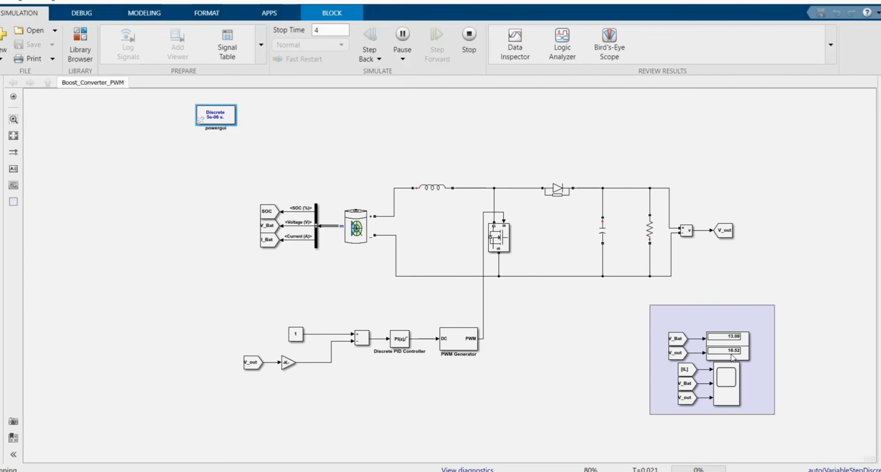
{"action": "left_click", "coordinate": [727, 397]}
{"action": "double_click", "coordinate": [727, 396]}
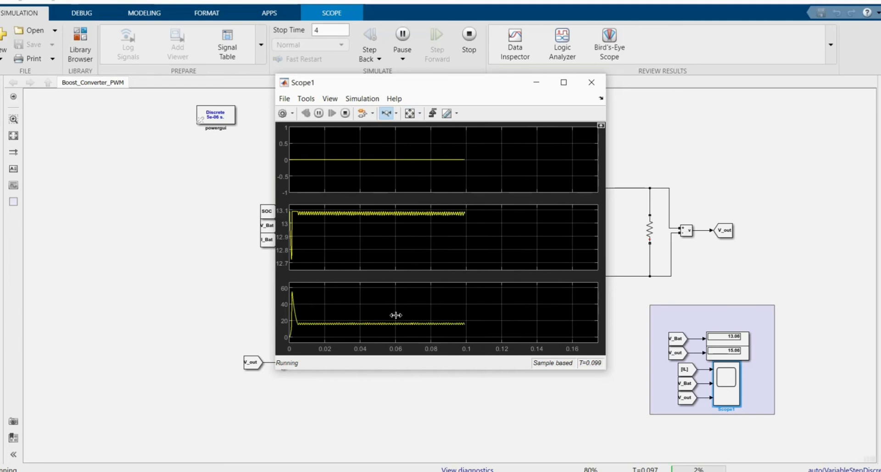
Zoom Scope1 to 0.044–0.06 s and the output plot to 5–20, then close it
{"action": "left_click_drag", "start_coordinate": [396, 316], "coordinate": [364, 317]}
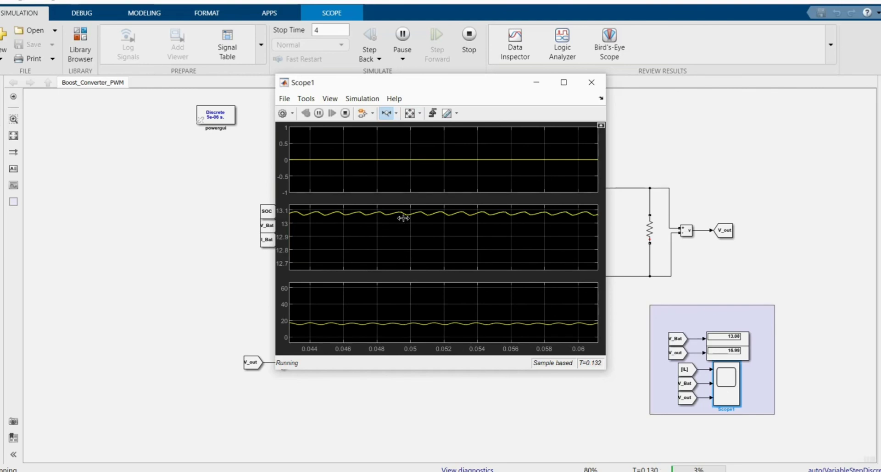
{"action": "left_click", "coordinate": [396, 113]}
{"action": "left_click_drag", "start_coordinate": [393, 316], "coordinate": [393, 332]}
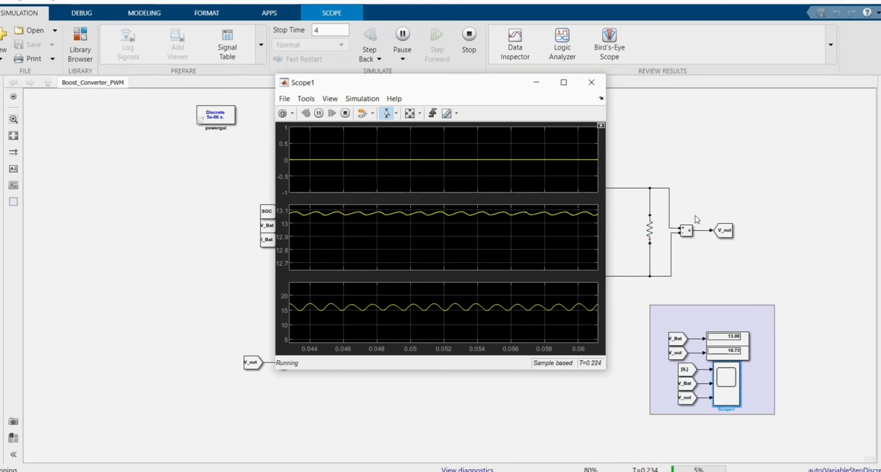
{"action": "left_click", "coordinate": [592, 83]}
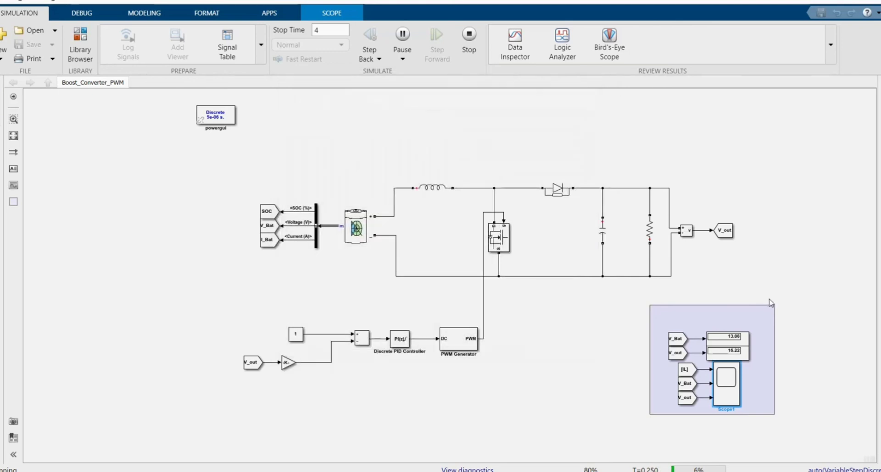